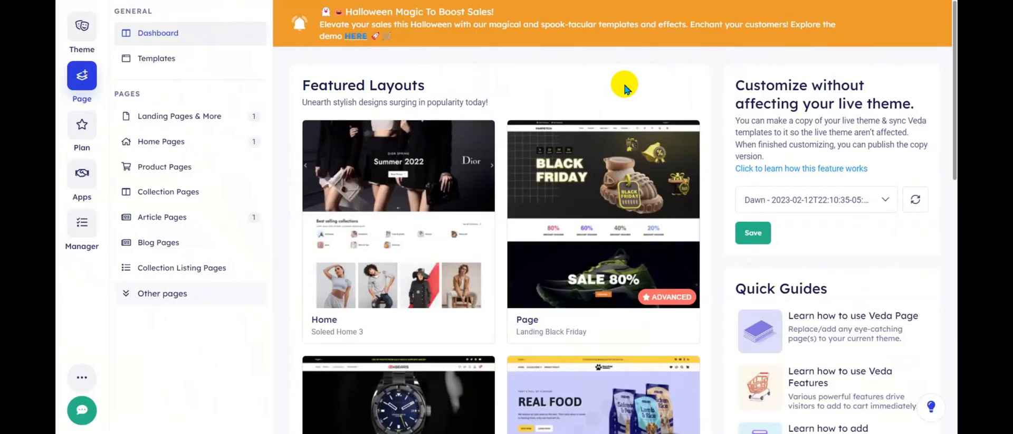
# Step: Create a new home page from the Soleed Home 3 template, keeping its default name and the Shopify theme header and footer enabled
pyautogui.click(201, 137)
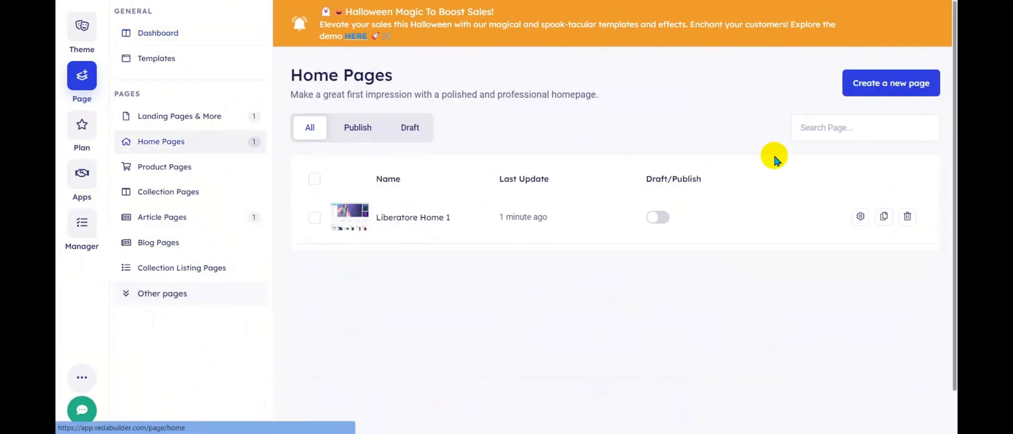
pyautogui.click(882, 93)
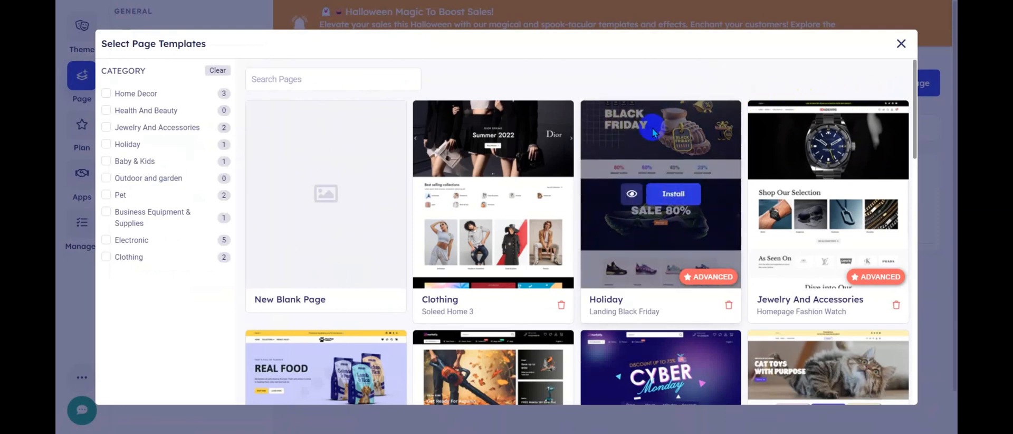
pyautogui.click(509, 199)
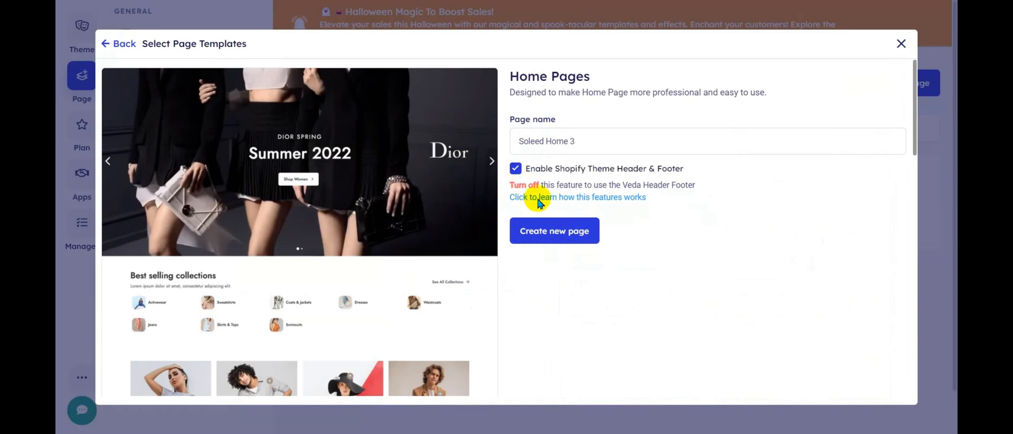
pyautogui.click(551, 231)
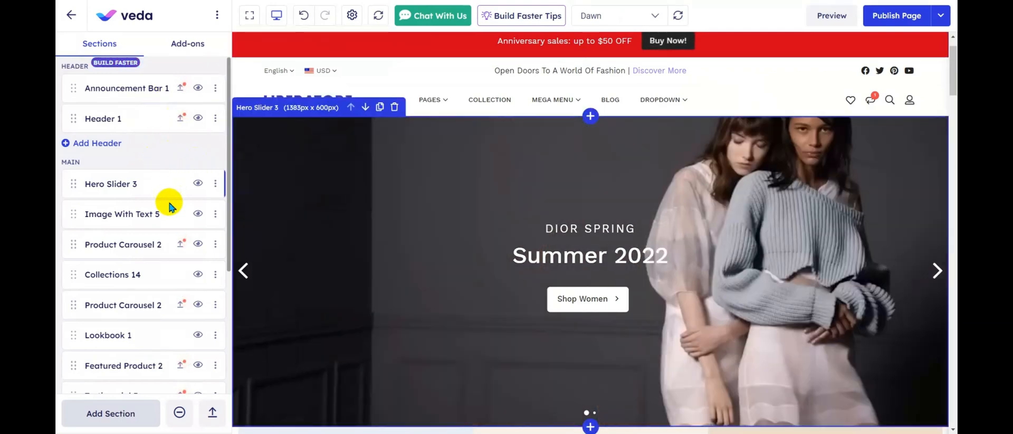
# Step: Review the new page's sections, then switch to the reference store and examine its homepage layout from the hero video through the product sections
pyautogui.scroll(-3, 177, 221)
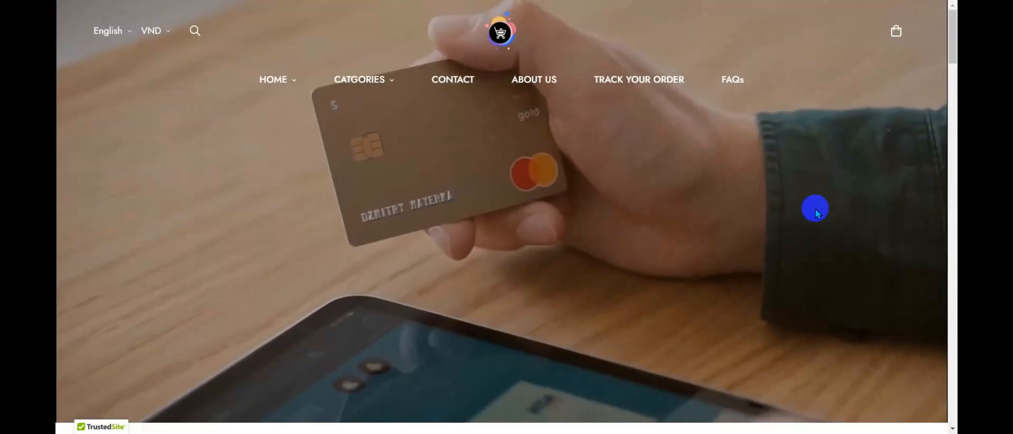
pyautogui.scroll(-7, 815, 211)
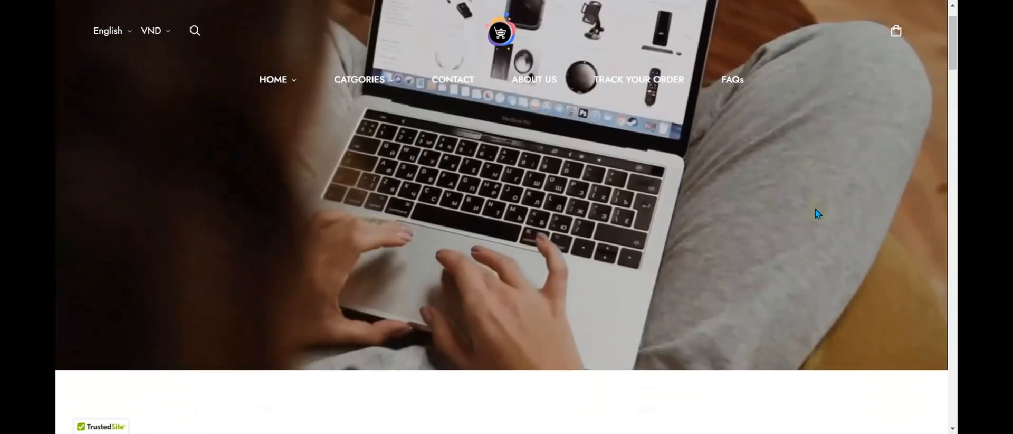
pyautogui.scroll(-15, 817, 212)
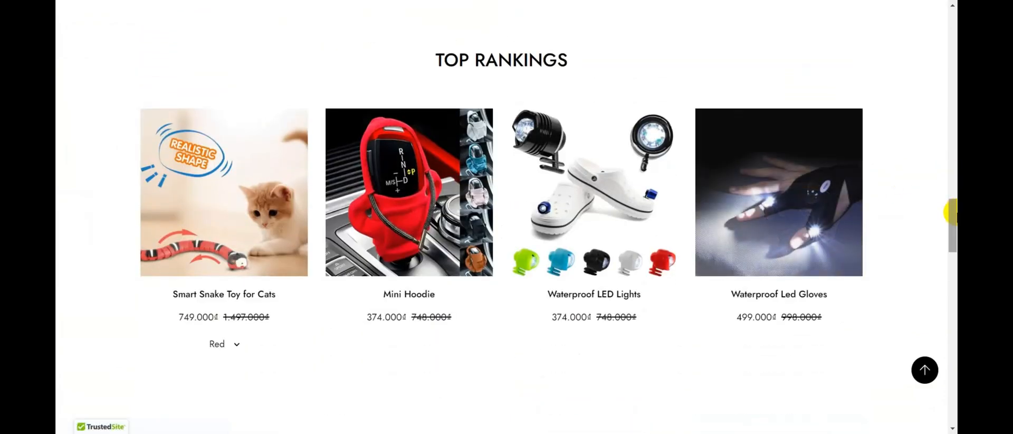
pyautogui.moveTo(950, 214); pyautogui.dragTo(950, 9)
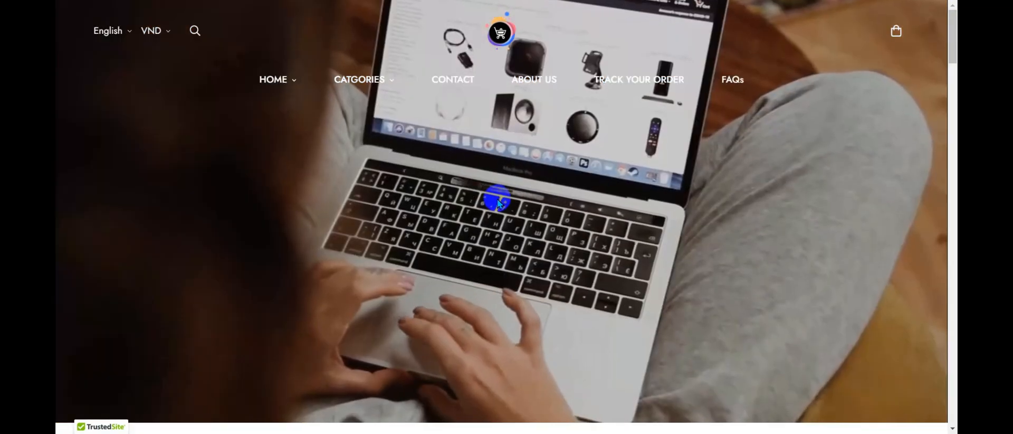
pyautogui.scroll(-1, 499, 202)
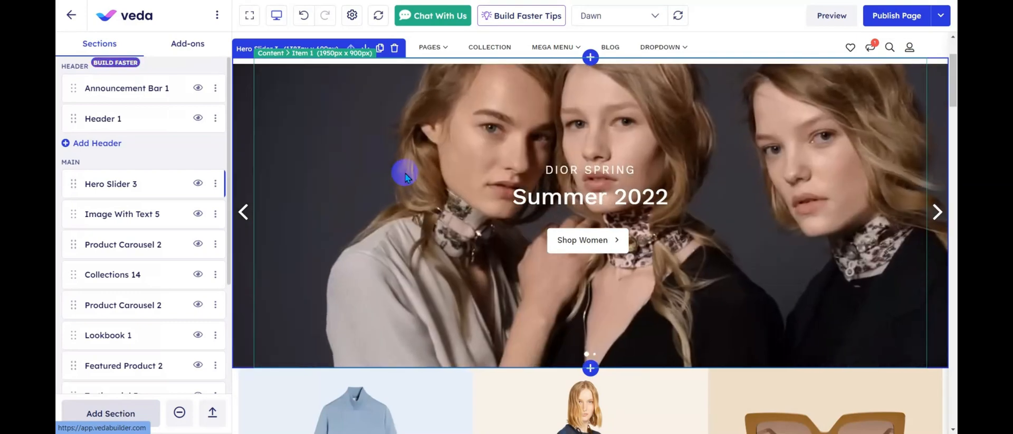
# Step: Remove the second slide, Item 2, from the content of the Hero Slider 3 section
pyautogui.click(404, 175)
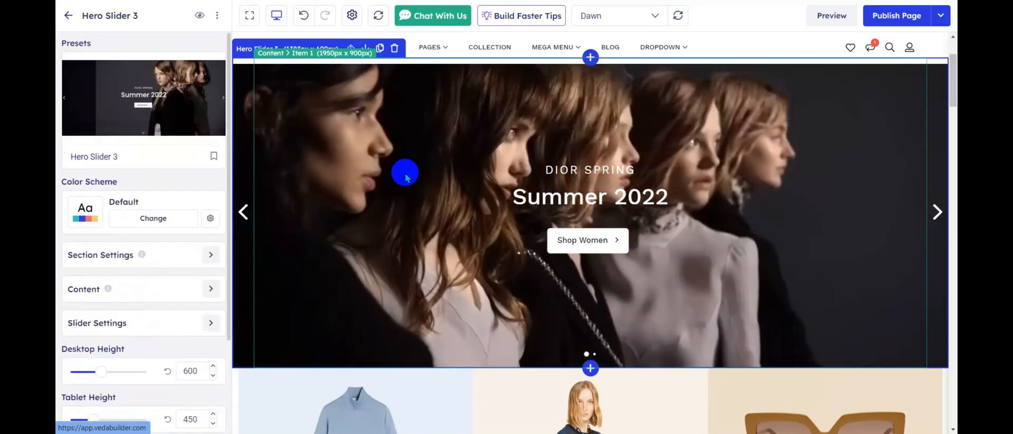
pyautogui.click(215, 288)
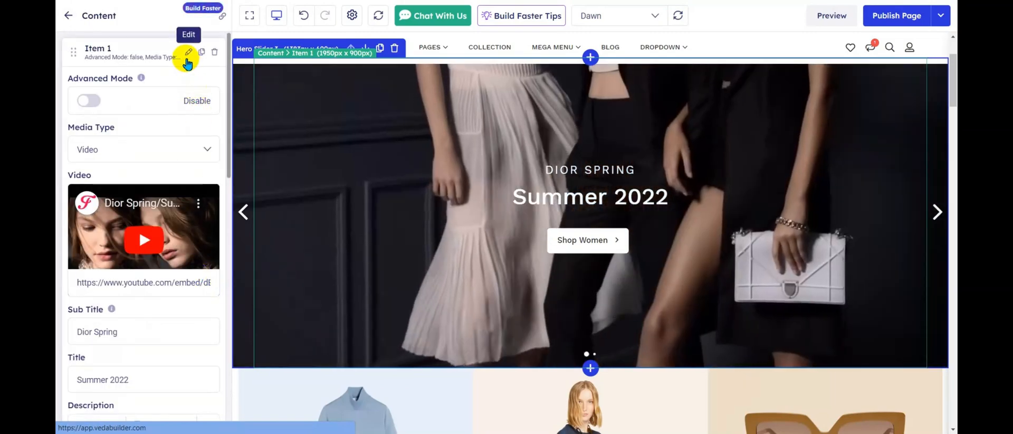
pyautogui.click(187, 57)
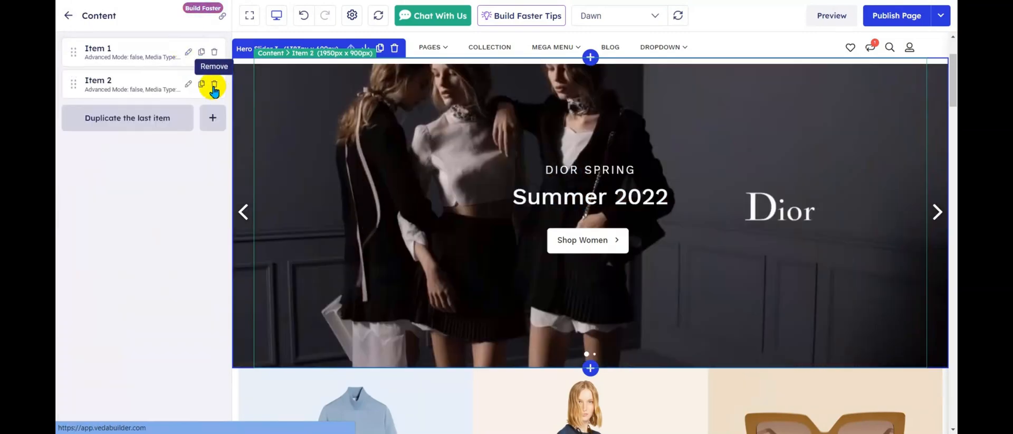
pyautogui.click(215, 86)
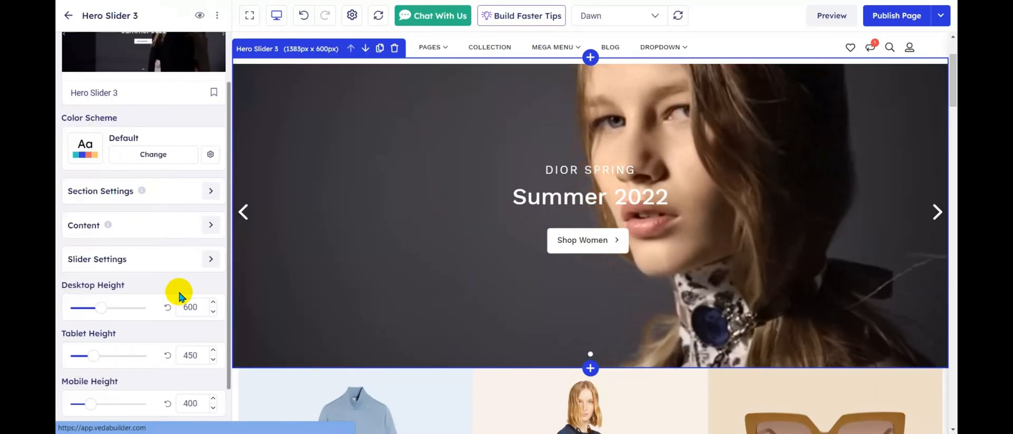
# Step: Disable the arrows and pagination in the hero slider's settings and return to the section list
pyautogui.click(211, 259)
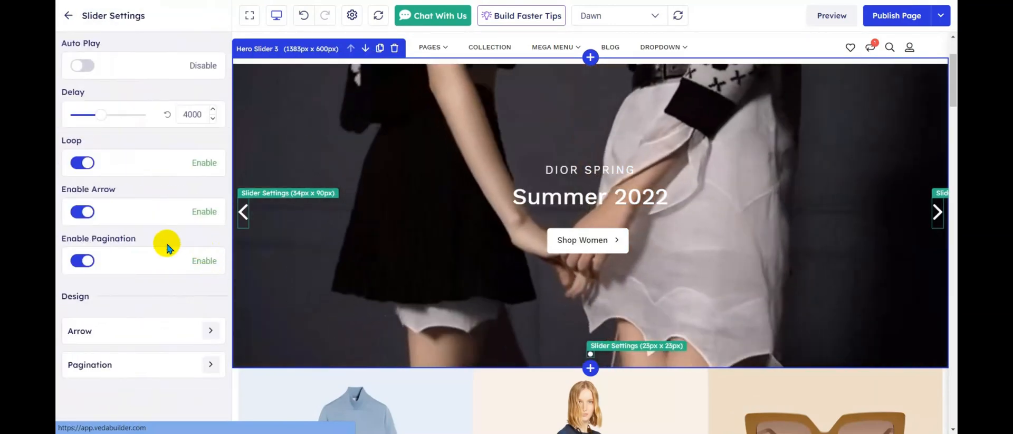
pyautogui.click(83, 211)
pyautogui.click(83, 261)
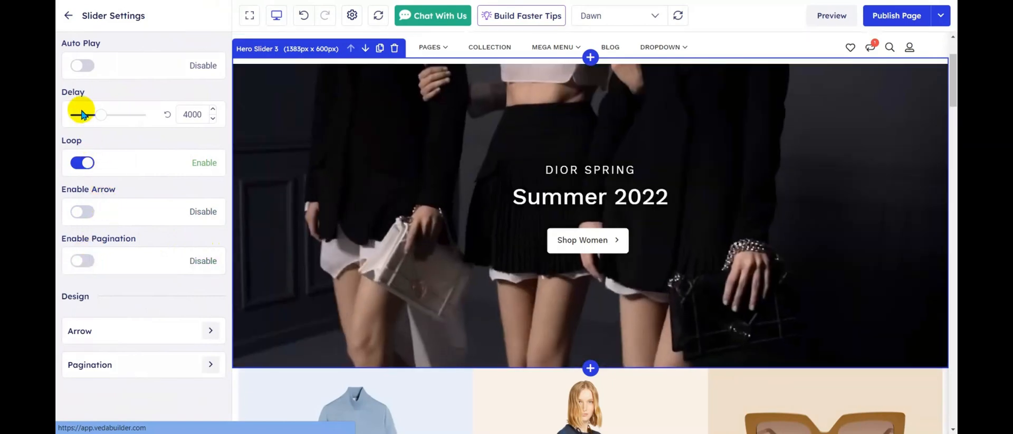
pyautogui.click(73, 16)
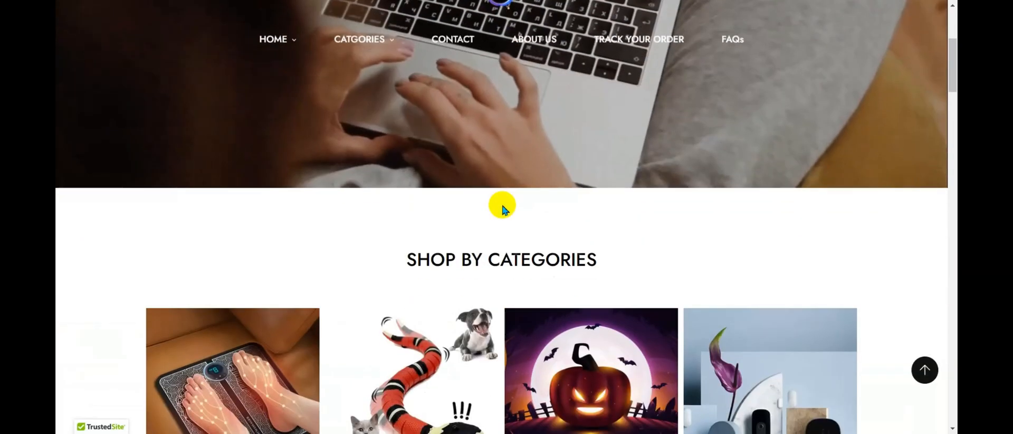
# Step: Replace the Collections 14 section with the Collections Carousel 8 template, searching the section templates for "collection"
pyautogui.scroll(-2, 502, 204)
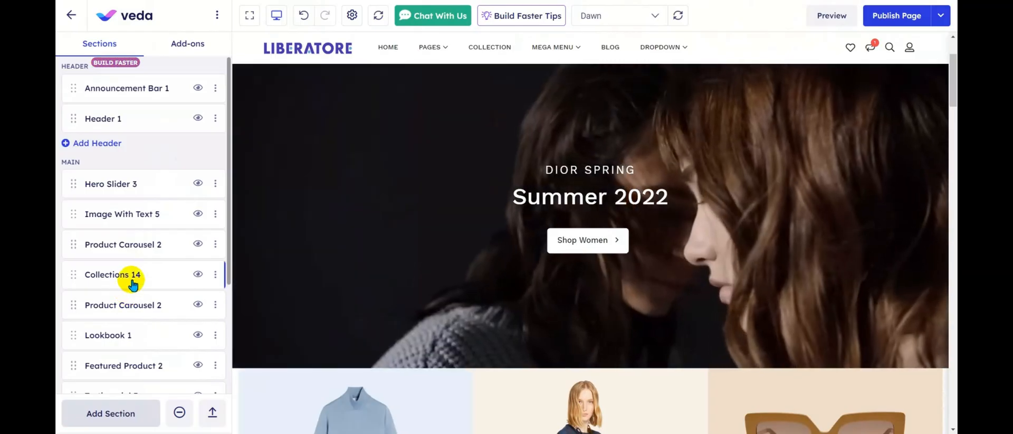
pyautogui.click(132, 275)
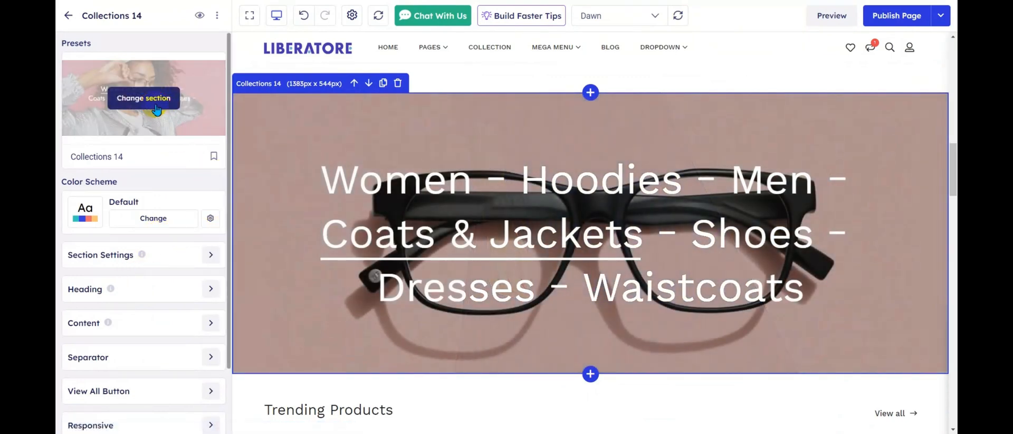
pyautogui.click(156, 110)
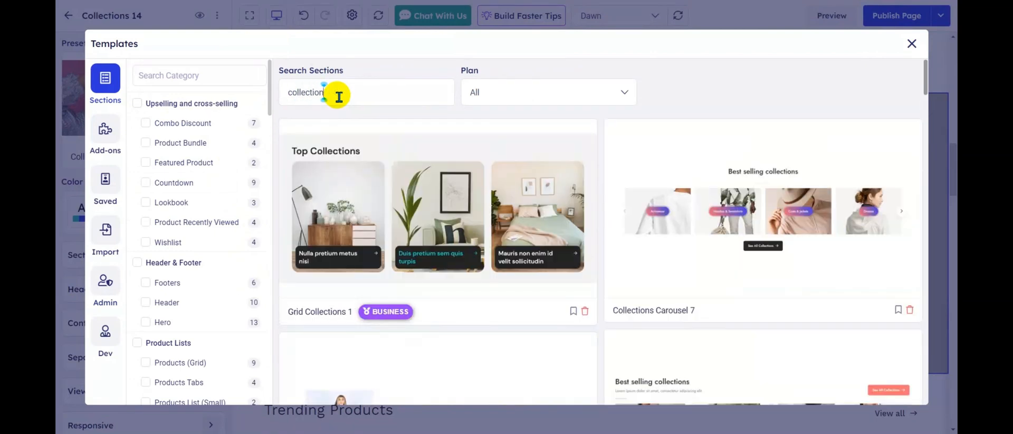
pyautogui.scroll(-3, 575, 121)
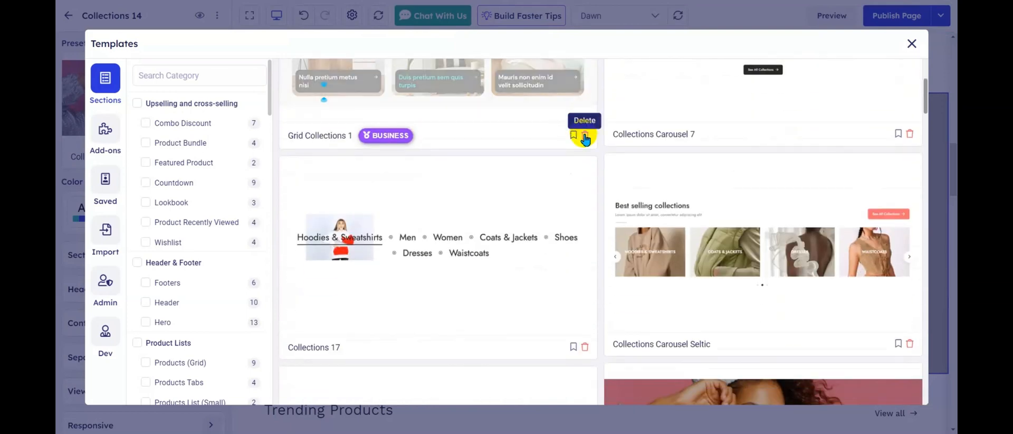
pyautogui.scroll(-3, 612, 200)
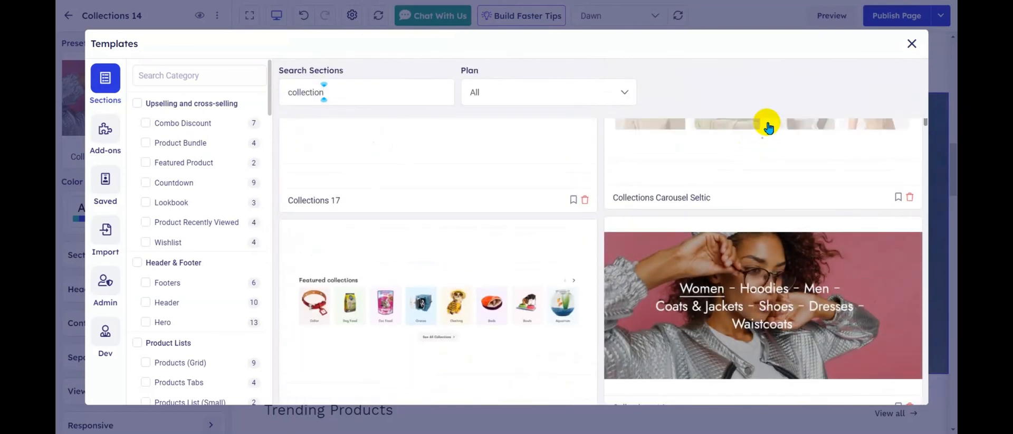
pyautogui.scroll(3, 768, 126)
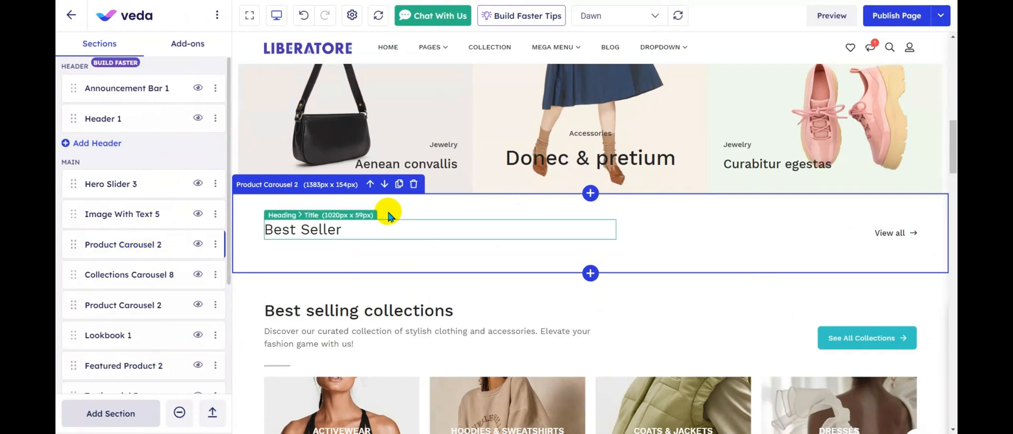
# Step: Add a Product Grid 3 section directly below the Best Seller carousel, filtering the templates by Products (Grid)
pyautogui.click(590, 273)
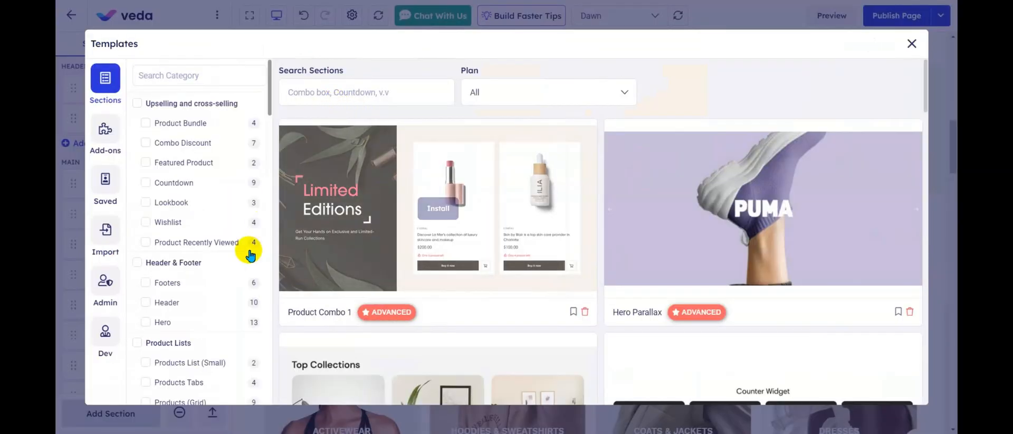
pyautogui.scroll(-3, 250, 255)
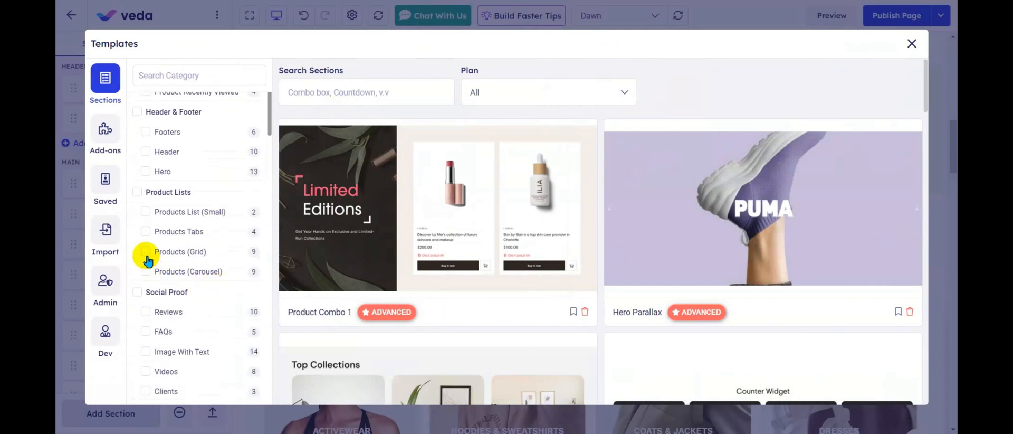
pyautogui.click(145, 251)
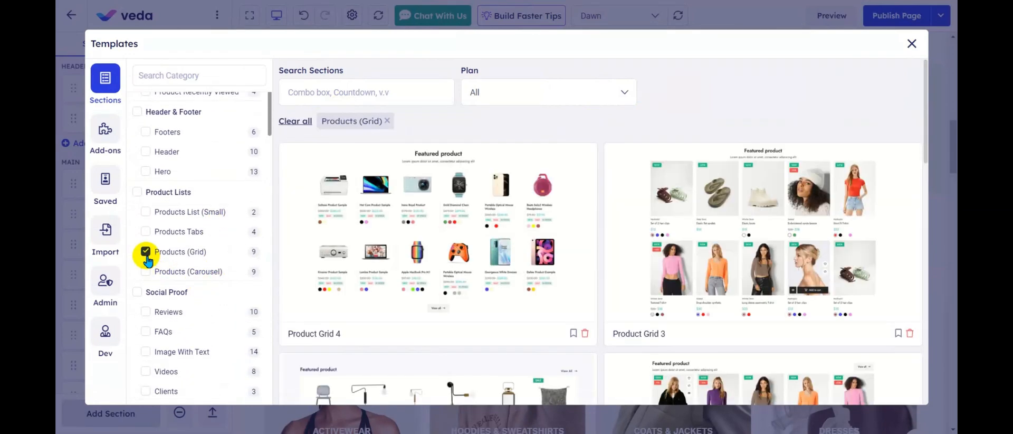
pyautogui.moveTo(798, 231)
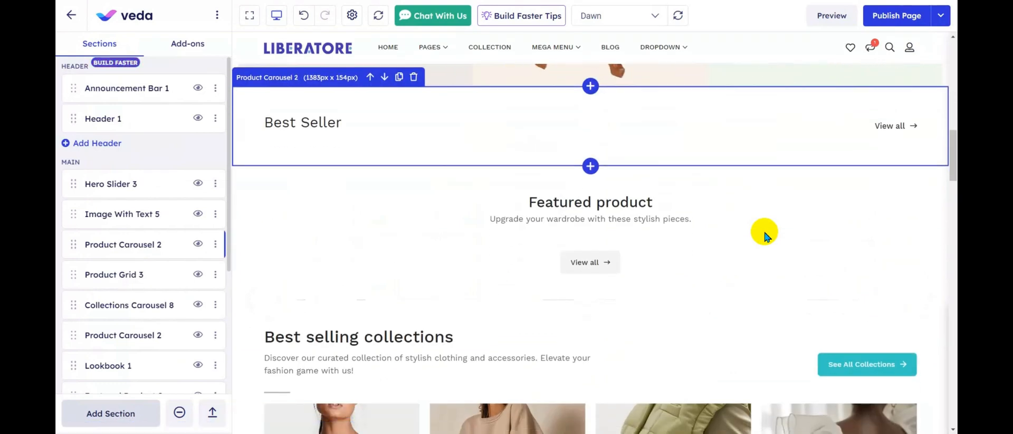
# Step: Assign the Staff Picked Clothes collection to the Featured product grid and return to the section list
pyautogui.click(332, 192)
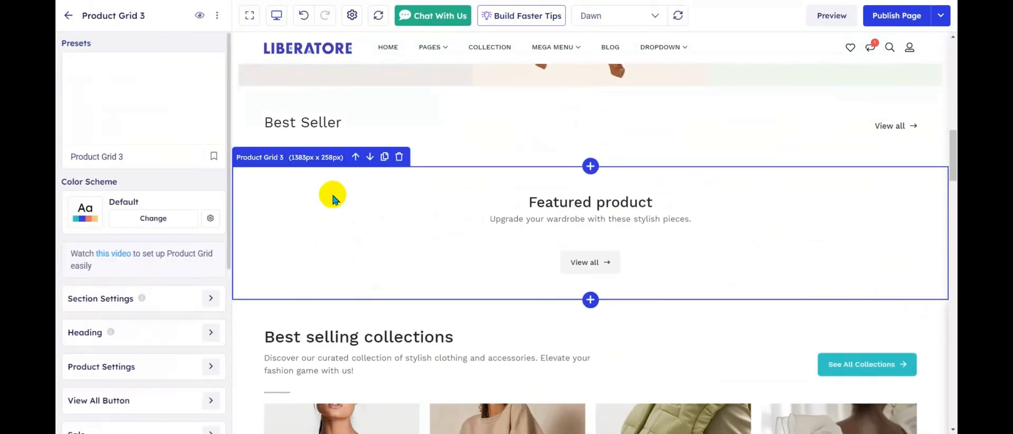
pyautogui.click(212, 366)
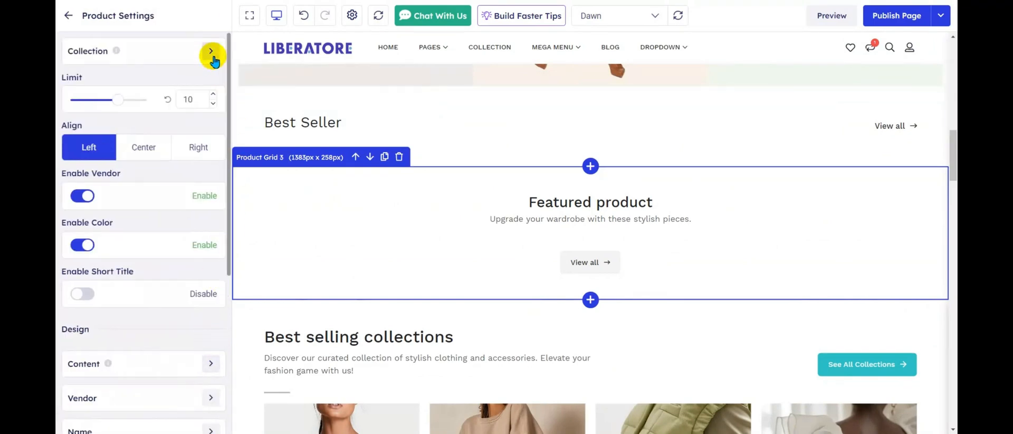
pyautogui.click(212, 55)
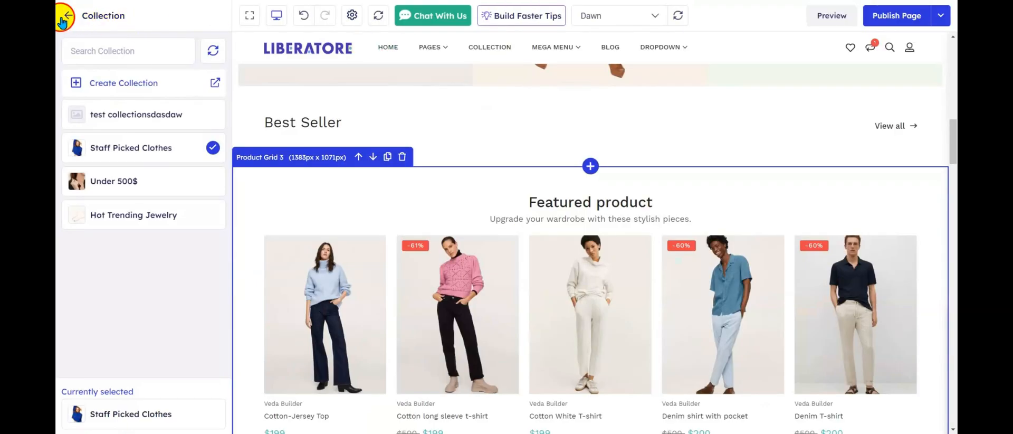
pyautogui.click(69, 15)
pyautogui.click(69, 15)
pyautogui.click(70, 15)
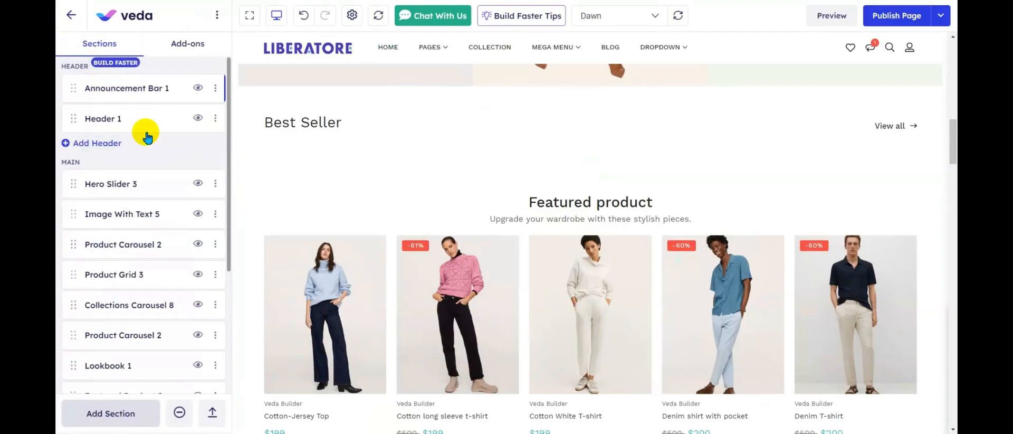
# Step: Replace the Image With Text 5 section with the Image With Text 9 template, searching the section templates for "image with text"
pyautogui.click(167, 222)
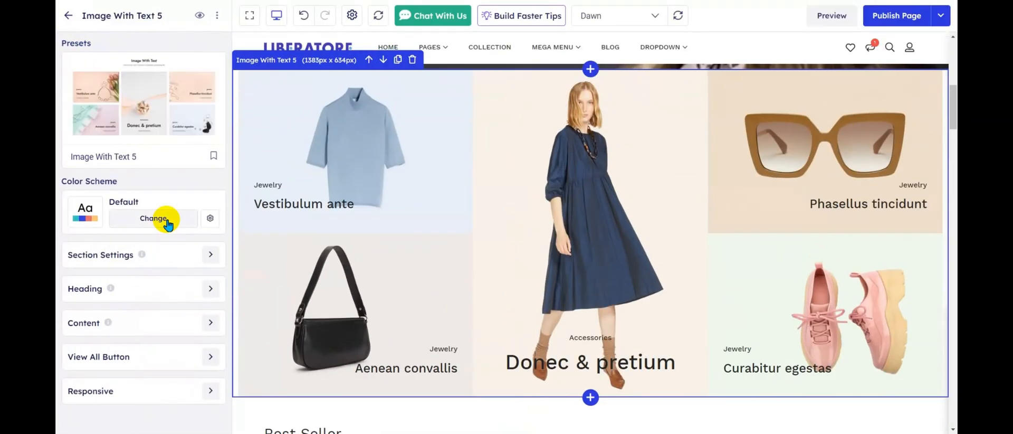
pyautogui.moveTo(119, 144)
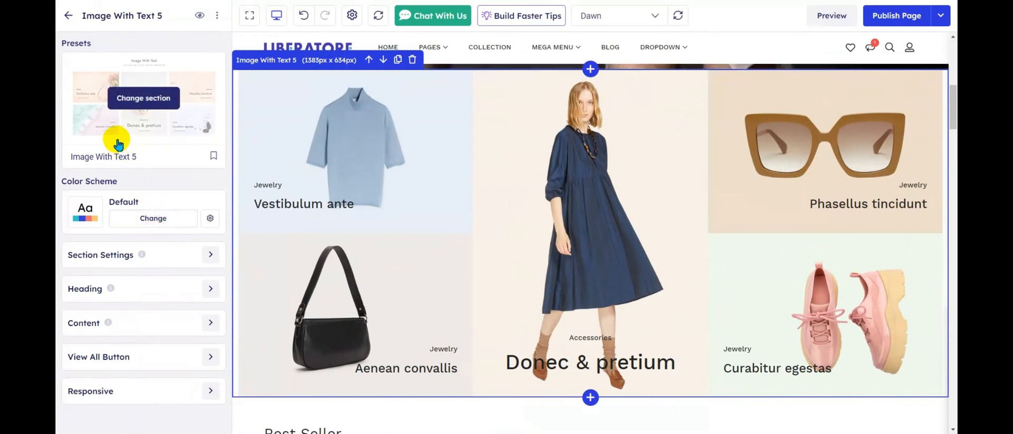
pyautogui.click(128, 90)
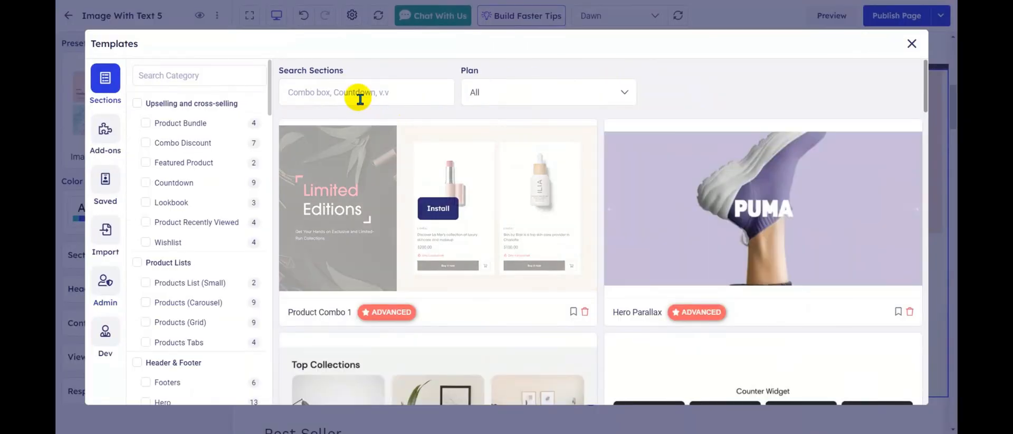
pyautogui.click(359, 99)
pyautogui.write('image with text')
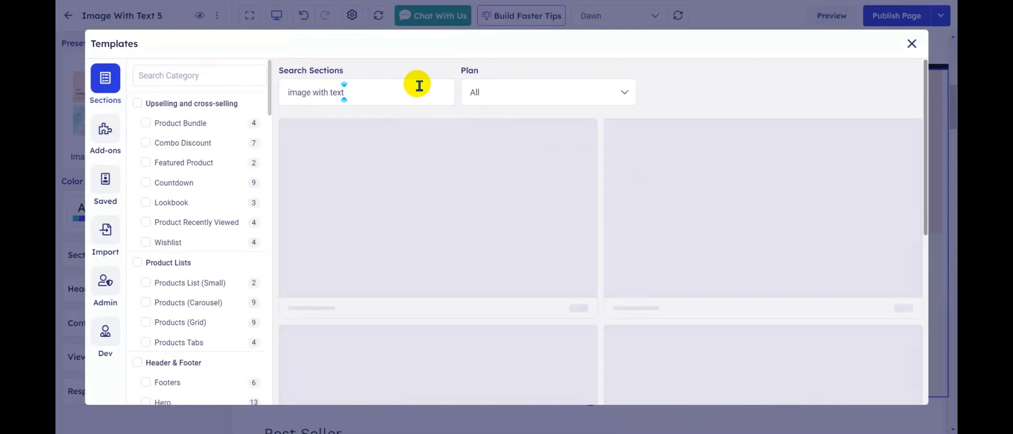
pyautogui.scroll(-5, 602, 209)
pyautogui.scroll(-10, 602, 210)
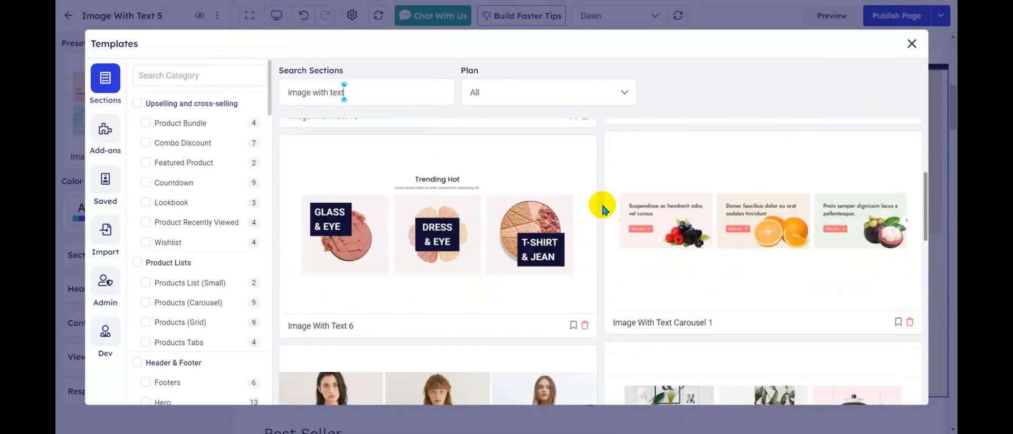
pyautogui.scroll(-2, 686, 222)
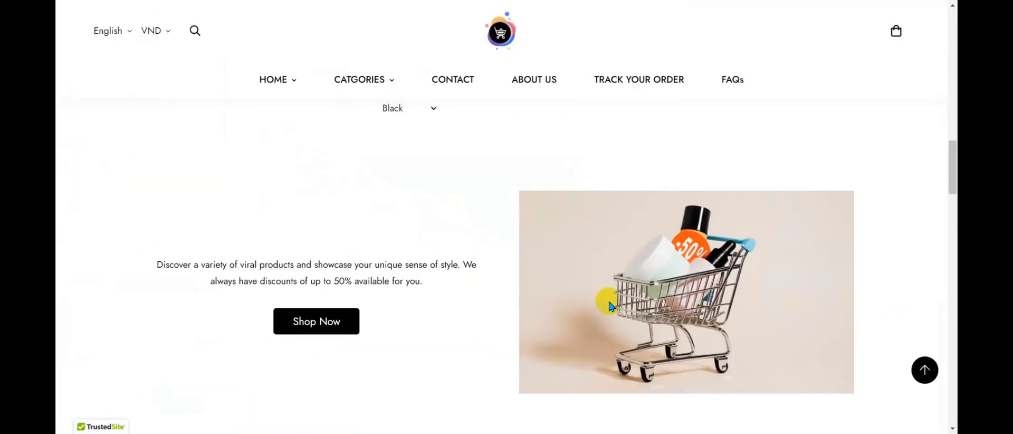
pyautogui.scroll(-7, 609, 306)
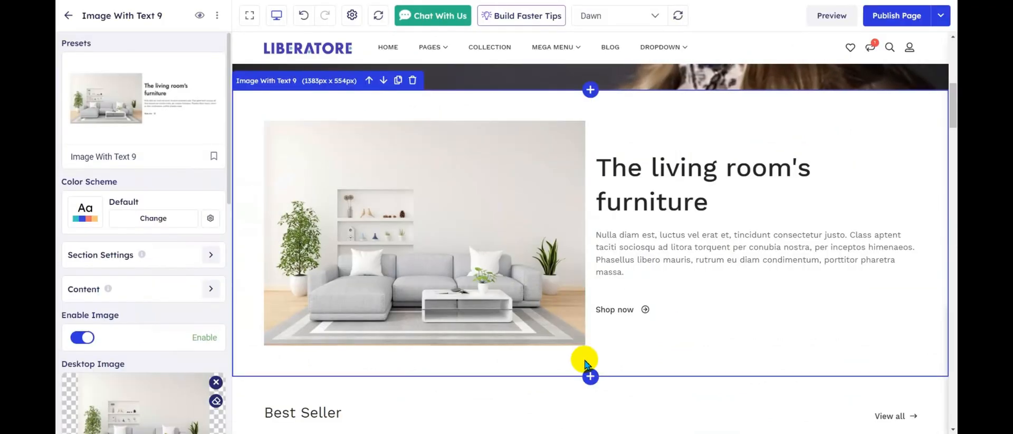
# Step: Add a Product Grid 2 section directly below the Image With Text 9 section, filtering the templates by Products (Grid)
pyautogui.click(588, 376)
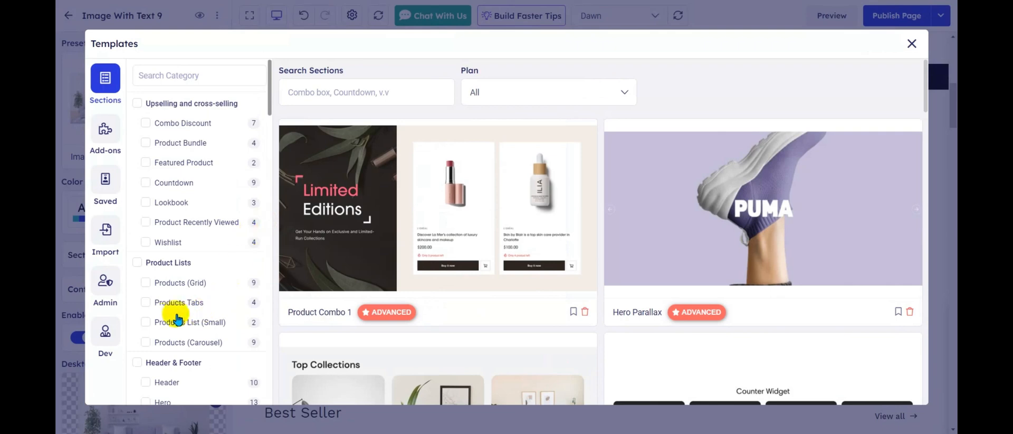
pyautogui.click(147, 283)
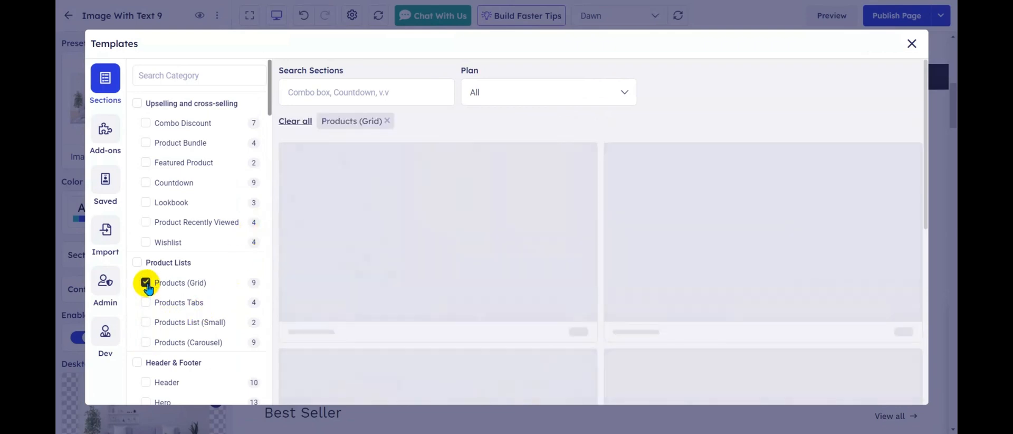
pyautogui.scroll(-3, 599, 188)
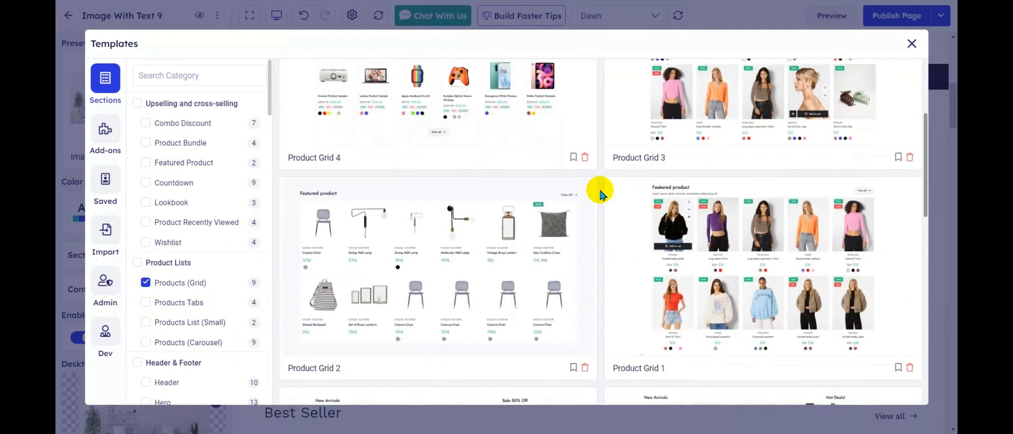
pyautogui.click(443, 264)
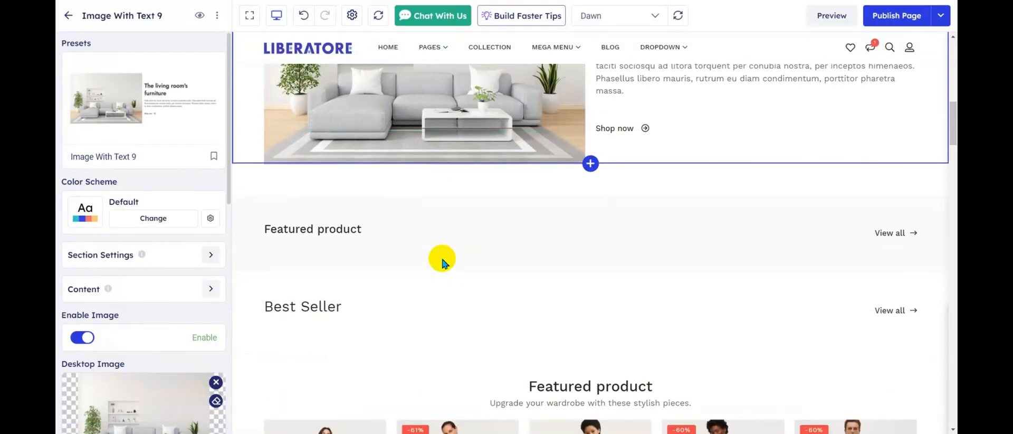
# Step: Assign a jewelry collection to the new Product Grid 2 section through its product settings
pyautogui.click(306, 249)
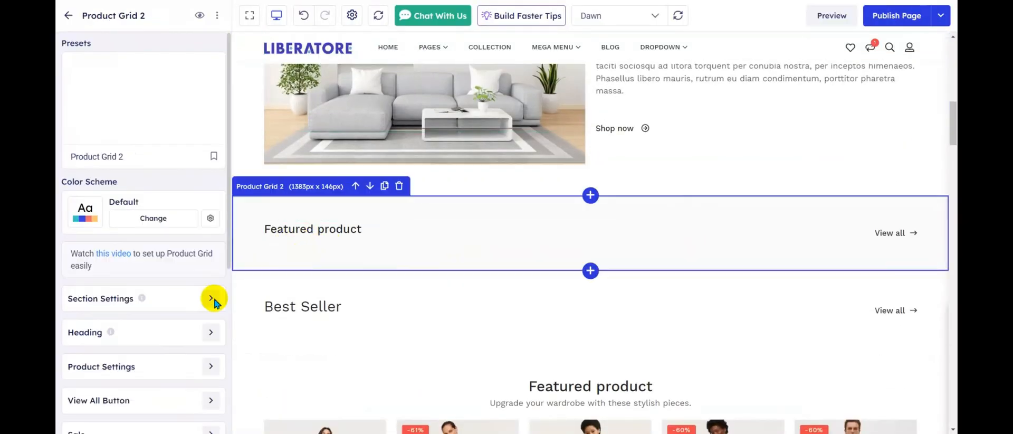
pyautogui.click(208, 304)
pyautogui.click(68, 15)
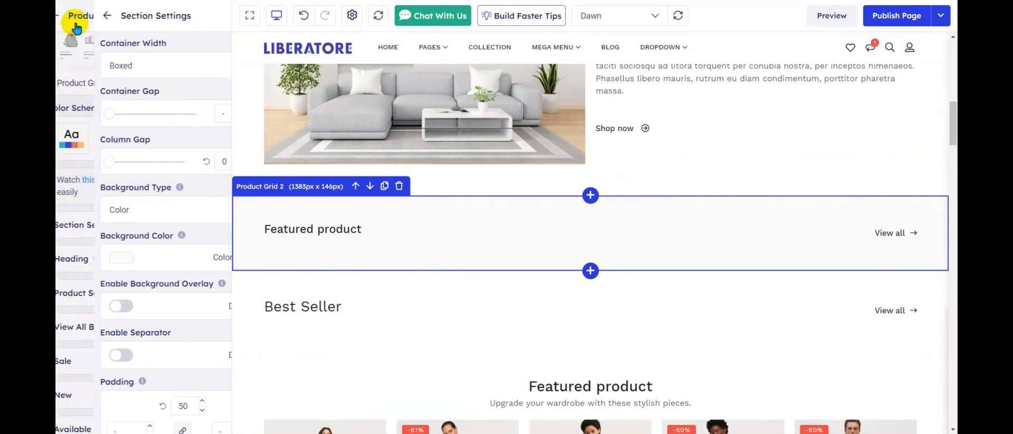
pyautogui.scroll(-2, 196, 333)
pyautogui.click(209, 293)
pyautogui.click(212, 51)
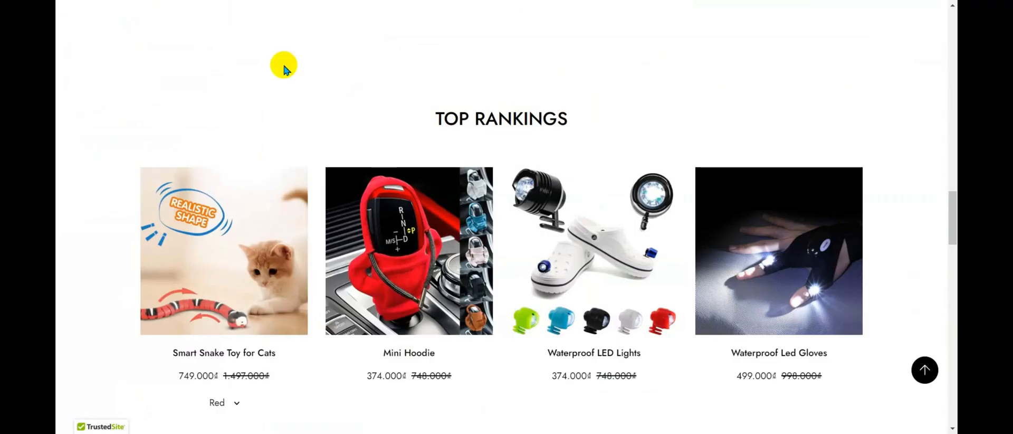
# Step: Assign the Hot Trending Jewelry collection to the Best Seller product carousel
pyautogui.scroll(-8, 578, 330)
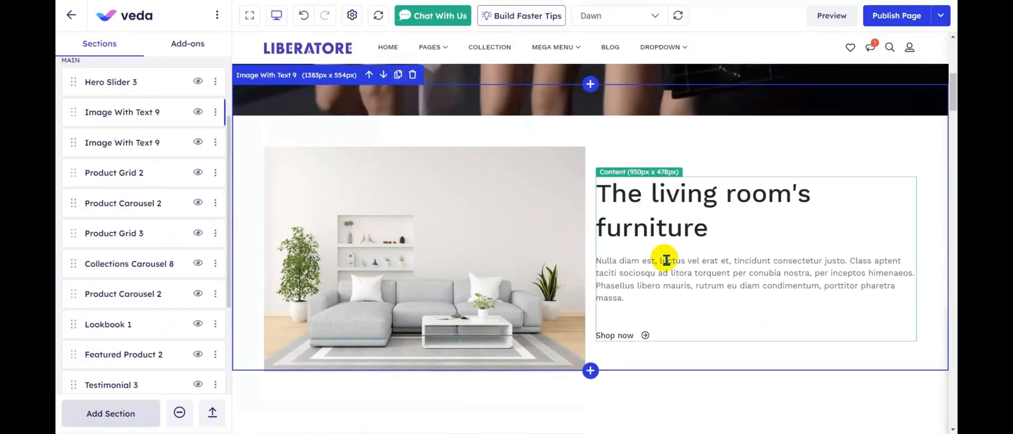
pyautogui.scroll(-4, 585, 263)
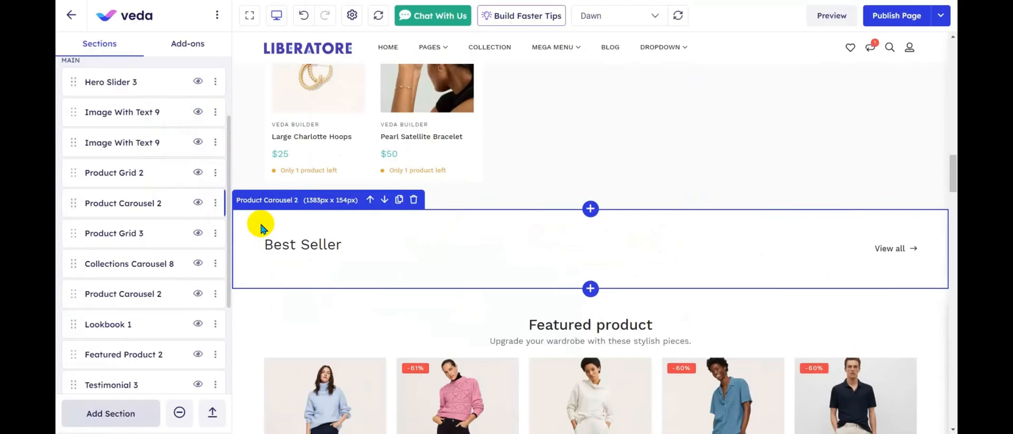
pyautogui.click(261, 228)
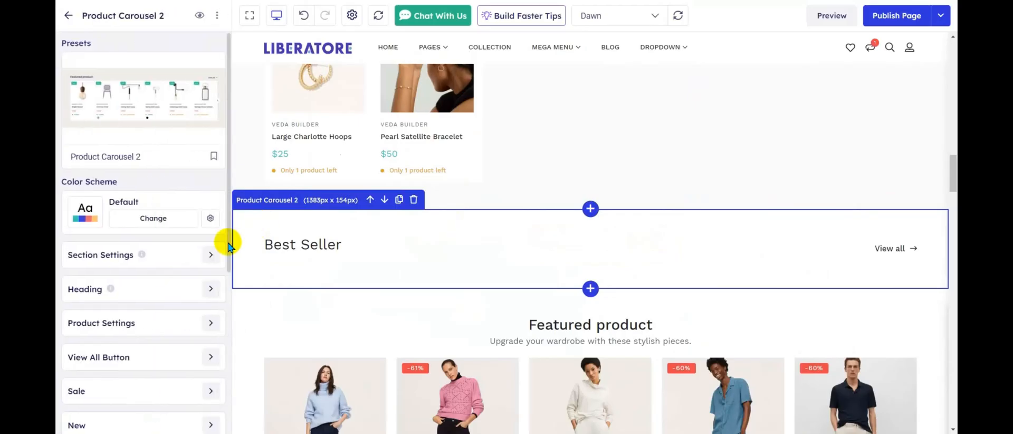
pyautogui.click(211, 323)
pyautogui.click(211, 51)
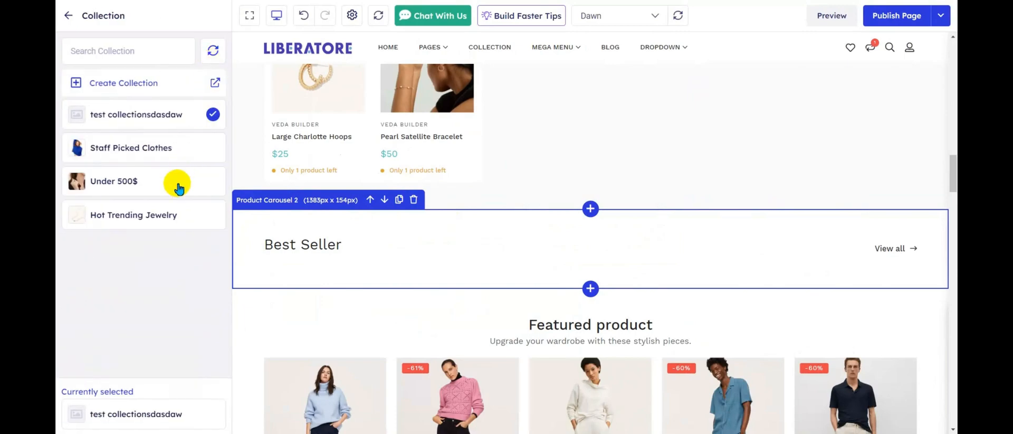
pyautogui.click(174, 226)
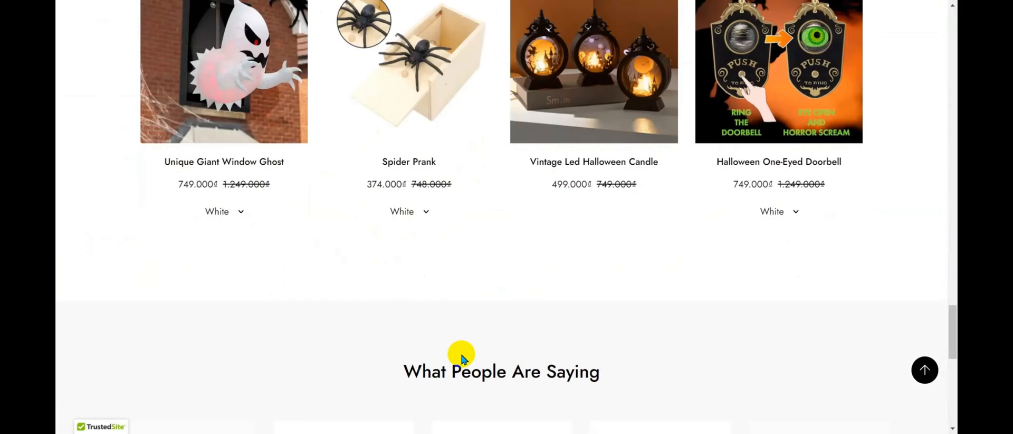
# Step: Add a Reviews 7 section directly below the Best Seller carousel, clearing the Products (Grid) filter and searching the templates for "review"
pyautogui.scroll(-4, 443, 264)
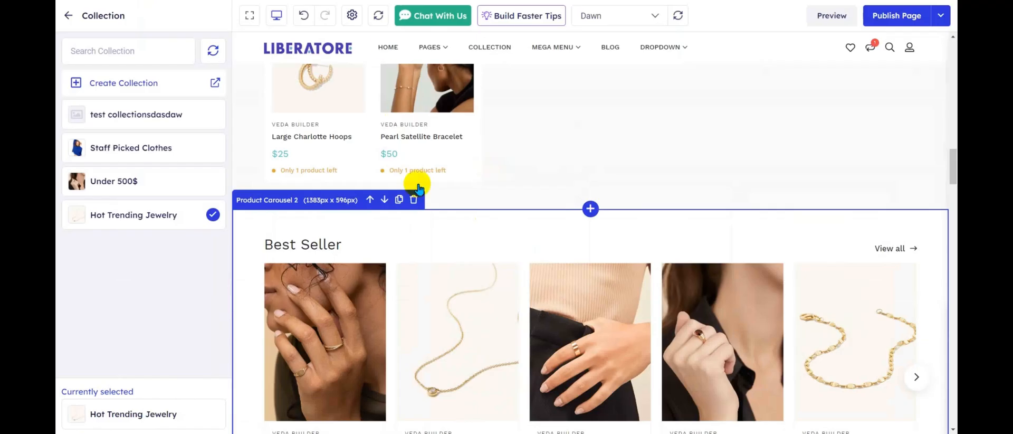
pyautogui.scroll(-3, 543, 316)
pyautogui.click(591, 207)
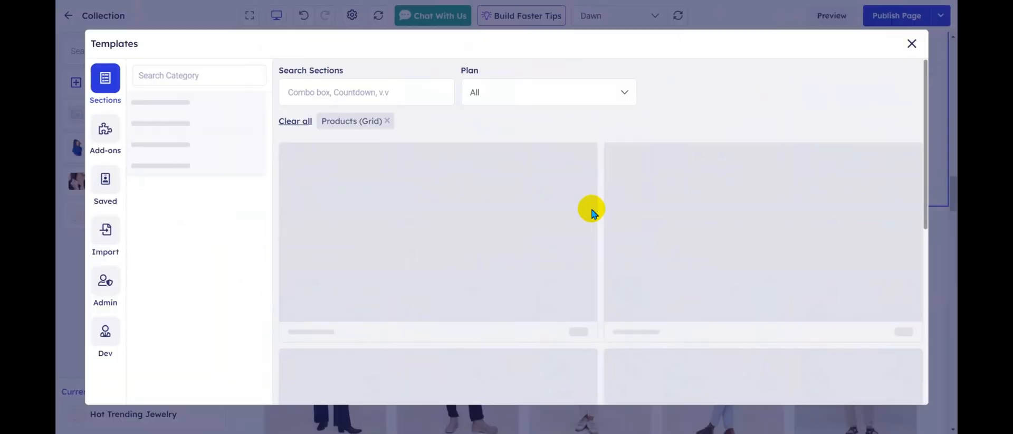
pyautogui.click(387, 121)
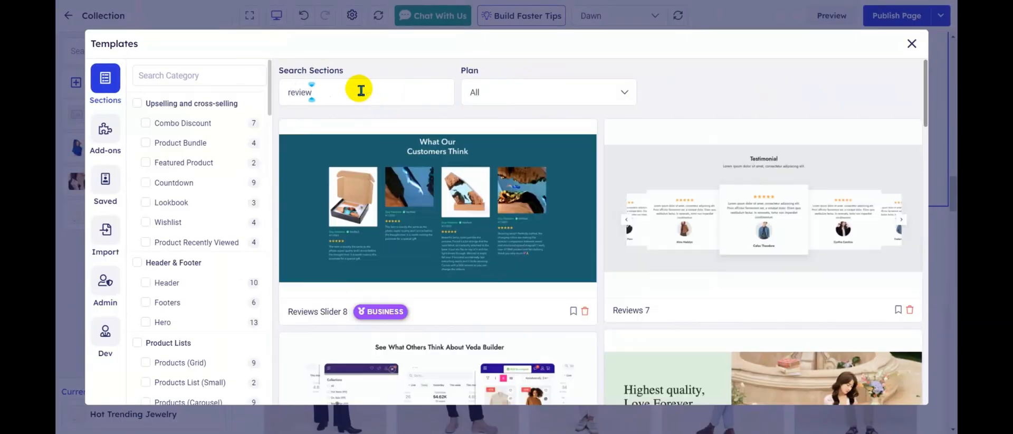
pyautogui.scroll(-2, 615, 233)
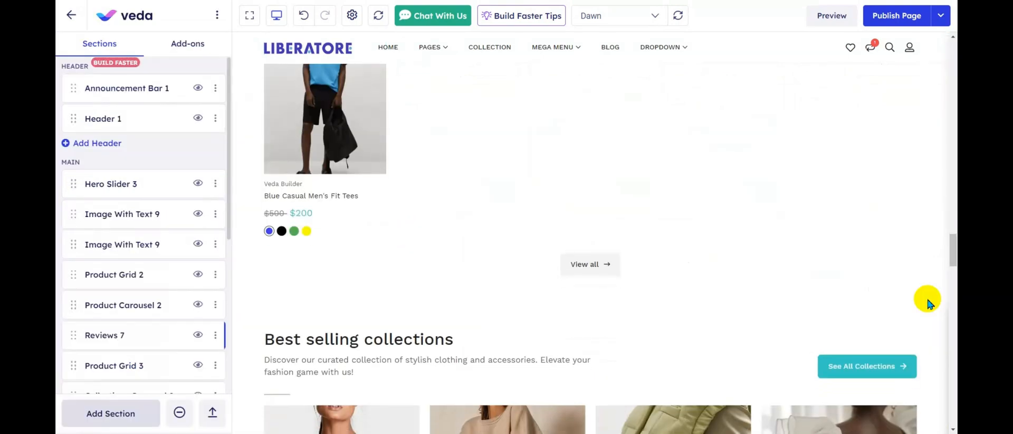
# Step: Delete the Lookbook 1, Trending Products carousel and Featured Product 2 sections below the Best selling collections
pyautogui.scroll(-4, 927, 296)
pyautogui.scroll(-4, 926, 297)
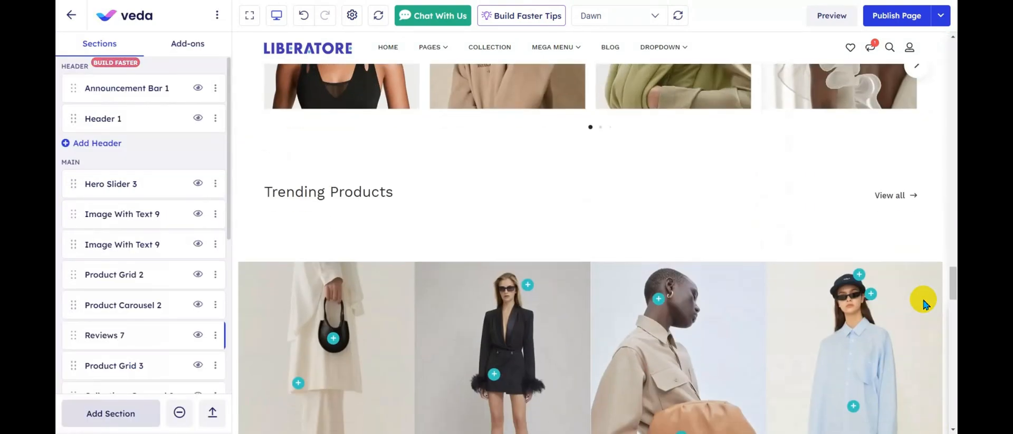
pyautogui.click(388, 228)
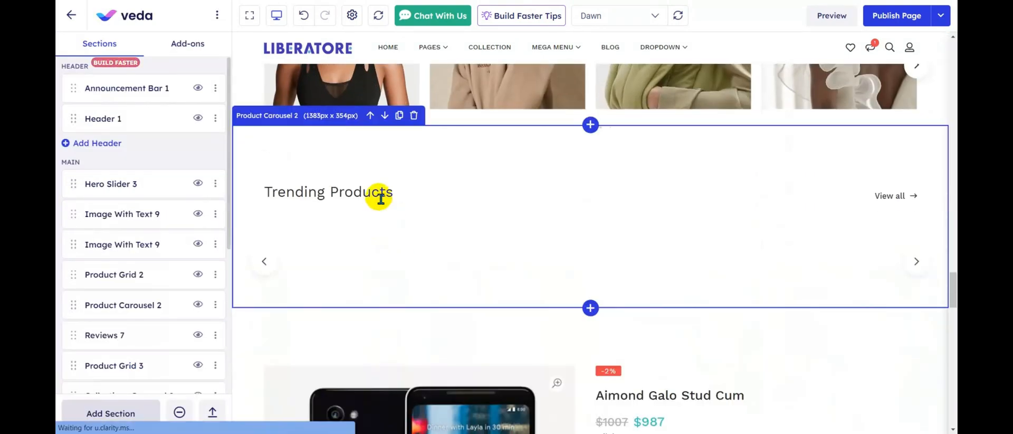
pyautogui.click(414, 152)
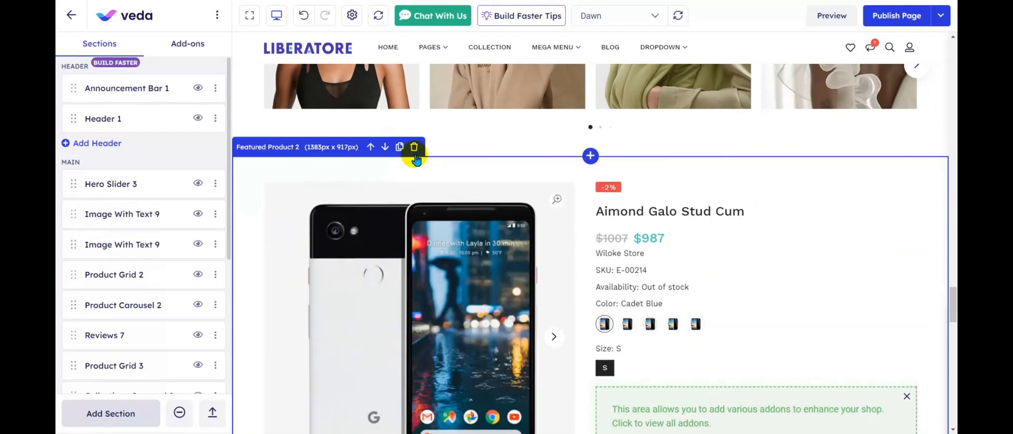
pyautogui.click(414, 147)
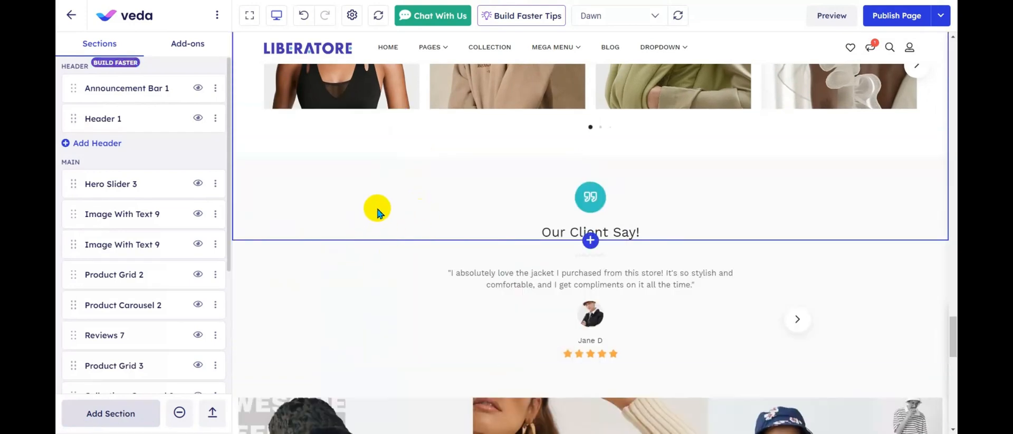
# Step: Delete the Image Grid 1 section, the free gift wrapping features row and the Our Client Say testimonial section
pyautogui.scroll(-4, 378, 211)
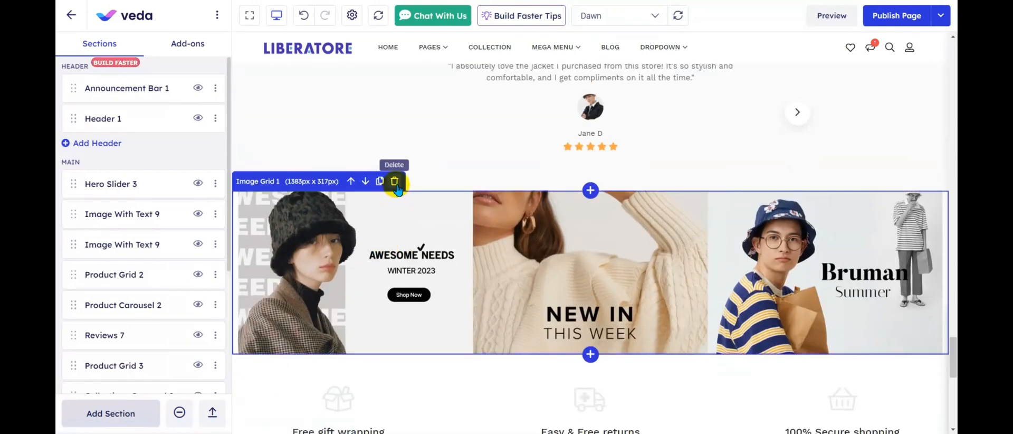
pyautogui.click(394, 181)
pyautogui.scroll(2, 399, 237)
pyautogui.click(385, 285)
pyautogui.scroll(2, 386, 277)
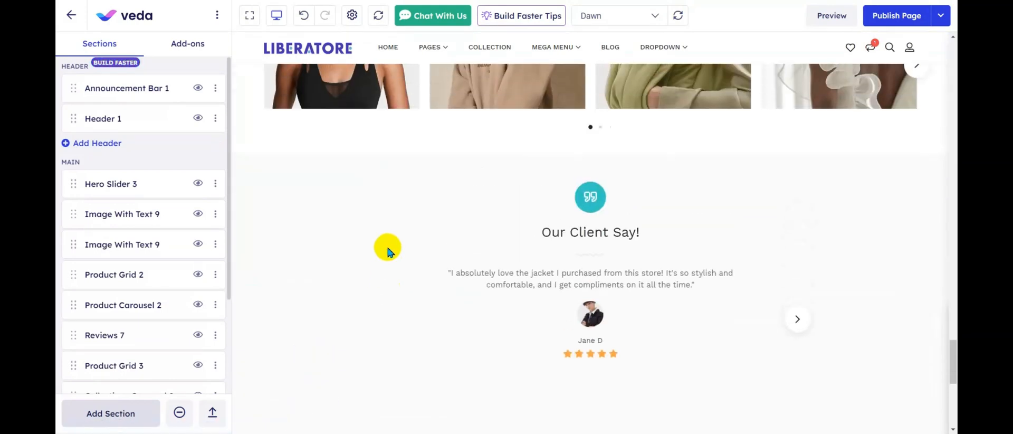
pyautogui.click(394, 152)
# Step: Reorder the sections so Collections Carousel 8 and Product Grid 2 follow directly below Hero Slider 3, in that order
pyautogui.scroll(3, 448, 252)
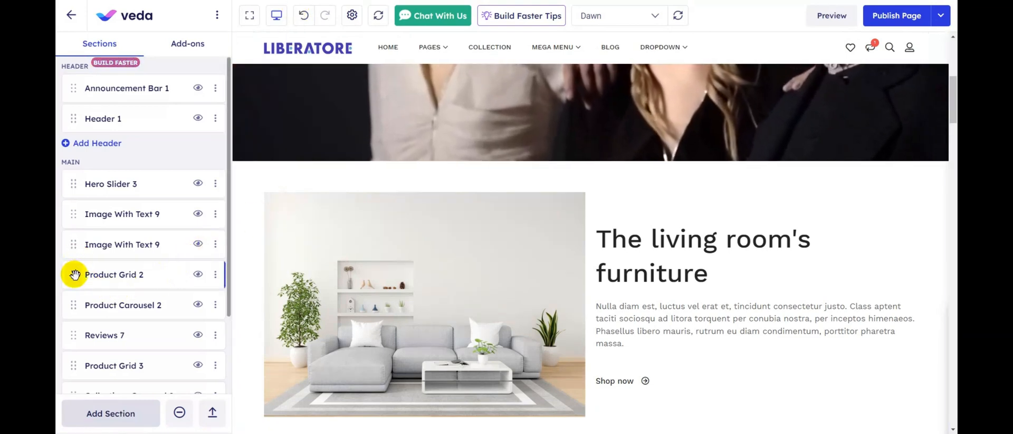
pyautogui.moveTo(76, 272); pyautogui.dragTo(88, 221)
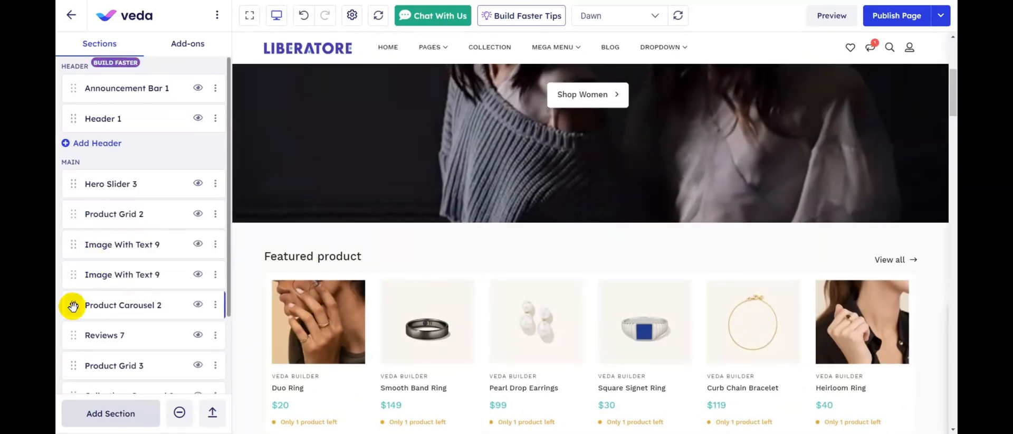
pyautogui.scroll(-1, 122, 313)
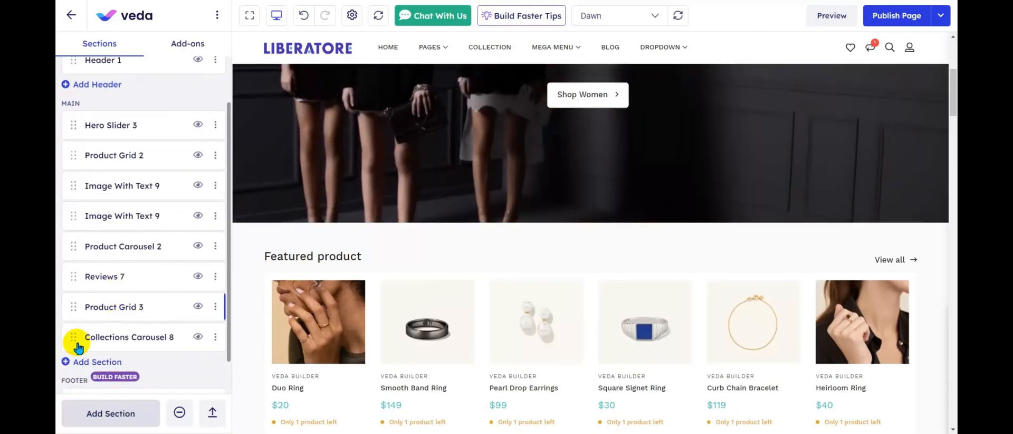
pyautogui.moveTo(75, 338); pyautogui.dragTo(103, 158)
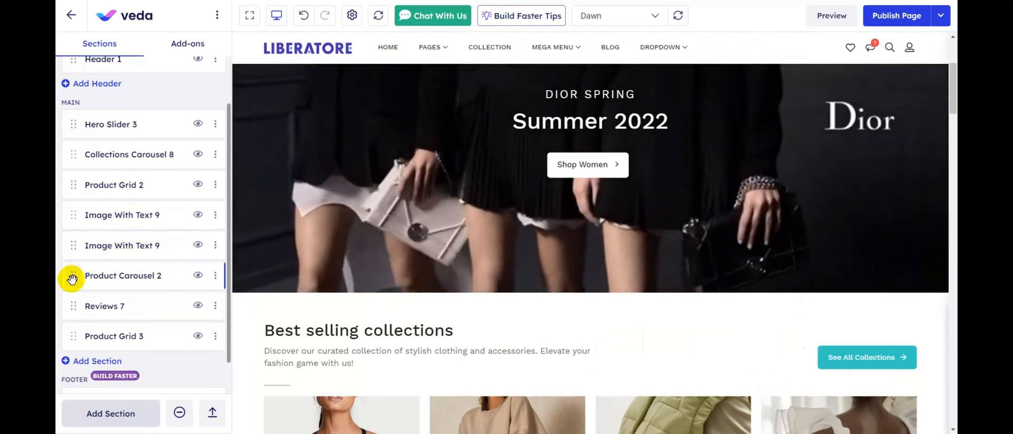
# Step: Move Product Carousel 2 between the two Image With Text 9 sections and Product Grid 3 above Reviews 7
pyautogui.moveTo(70, 275)
pyautogui.mouseDown()
pyautogui.moveTo(83, 239)
pyautogui.moveTo(91, 298)
pyautogui.mouseUp()
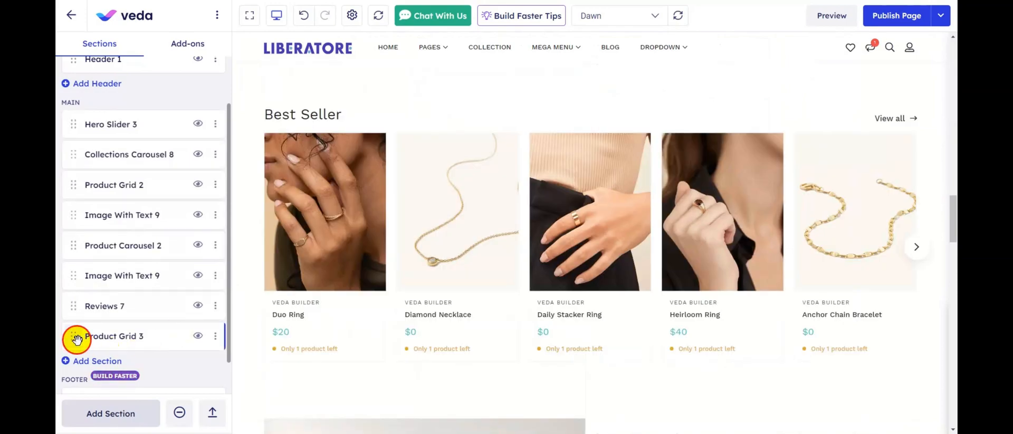
pyautogui.moveTo(76, 338); pyautogui.dragTo(131, 305)
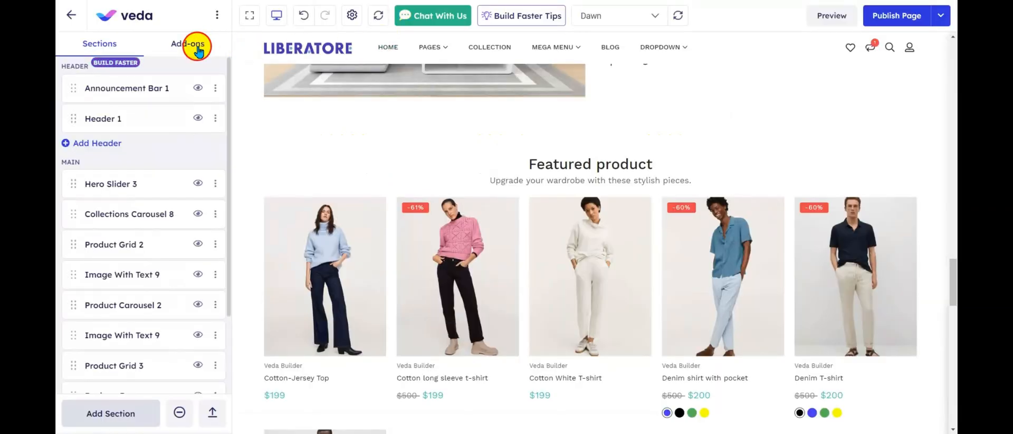
# Step: Find the built-in Scroll to top add-on, add it to the page, and return to the section list
pyautogui.click(197, 49)
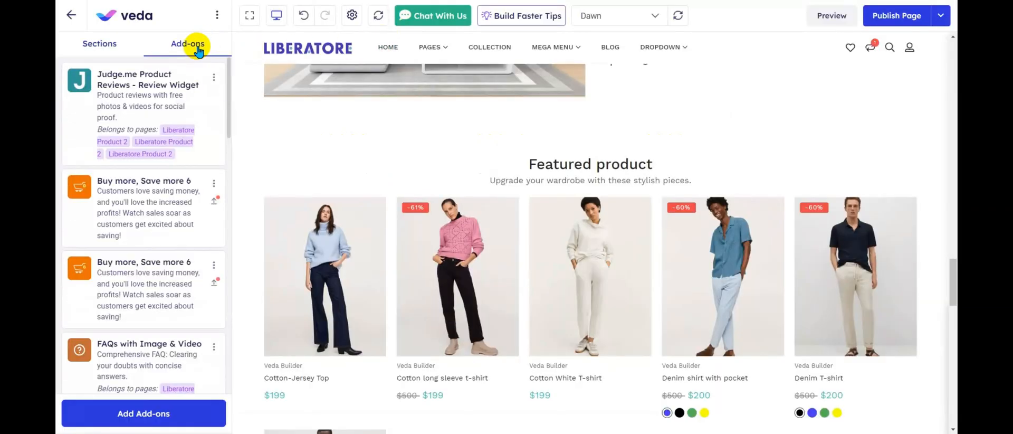
pyautogui.click(141, 422)
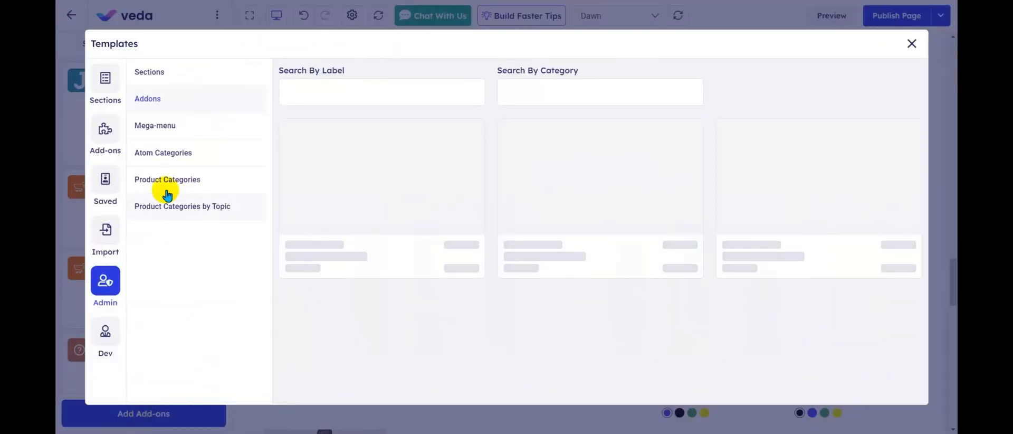
pyautogui.write('scroll')
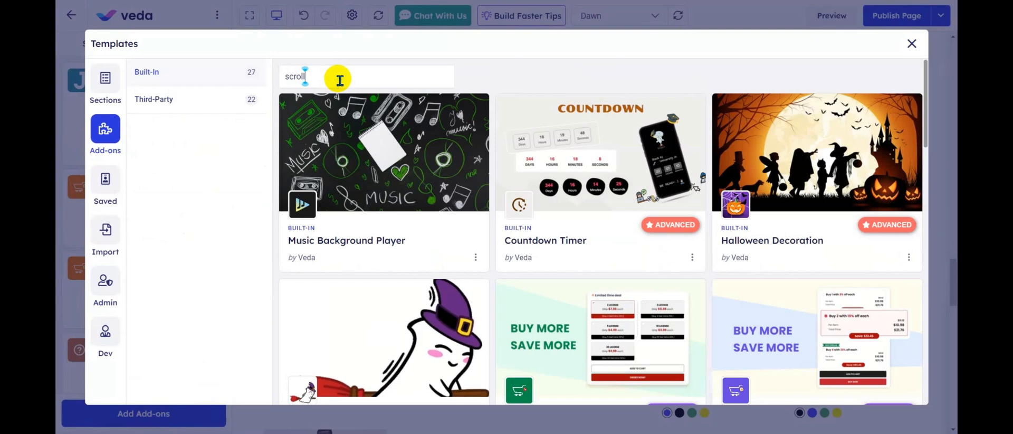
pyautogui.moveTo(376, 169)
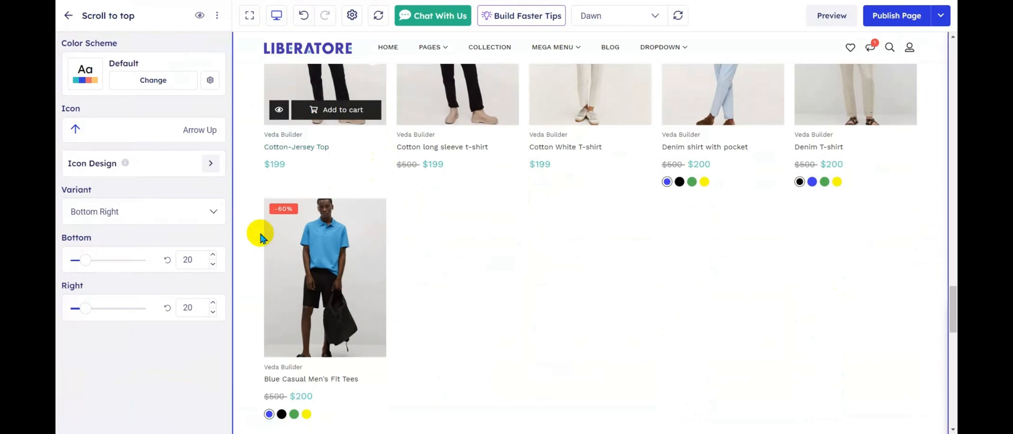
pyautogui.click(66, 19)
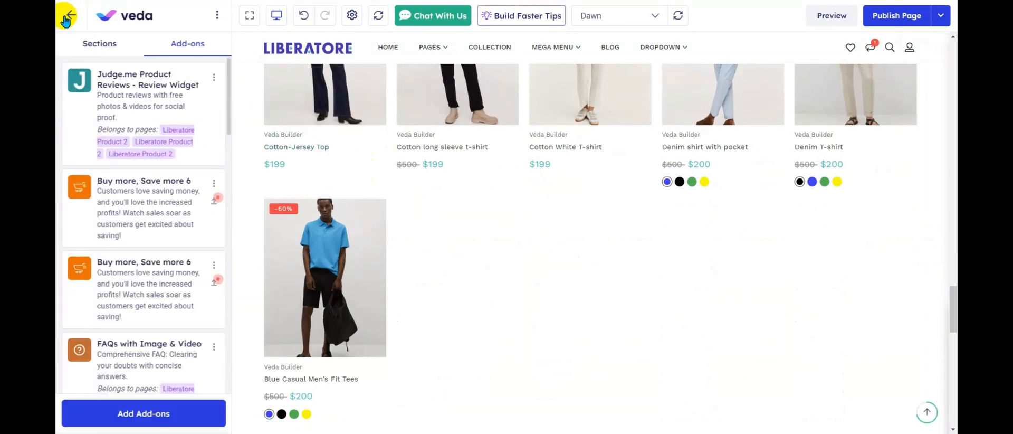
pyautogui.click(88, 45)
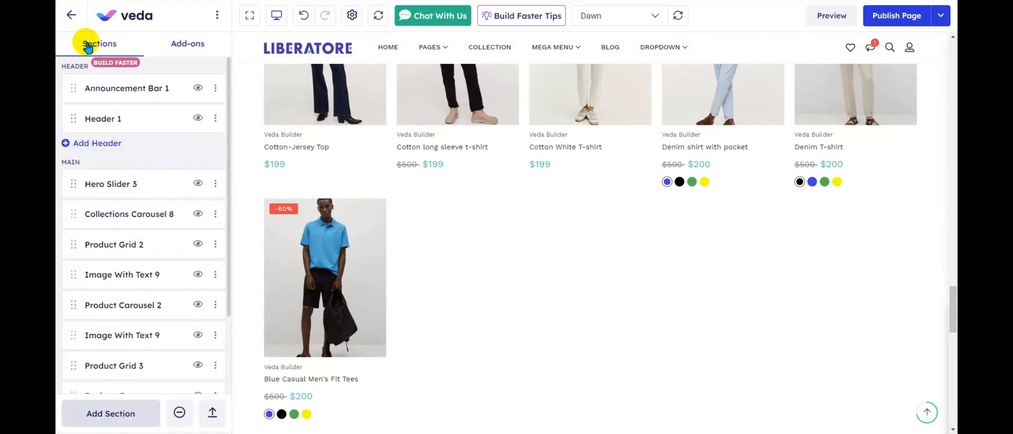
# Step: Review the whole home page in full-screen view, from the announcement bar down to the reviews, and return to the editor
pyautogui.click(250, 16)
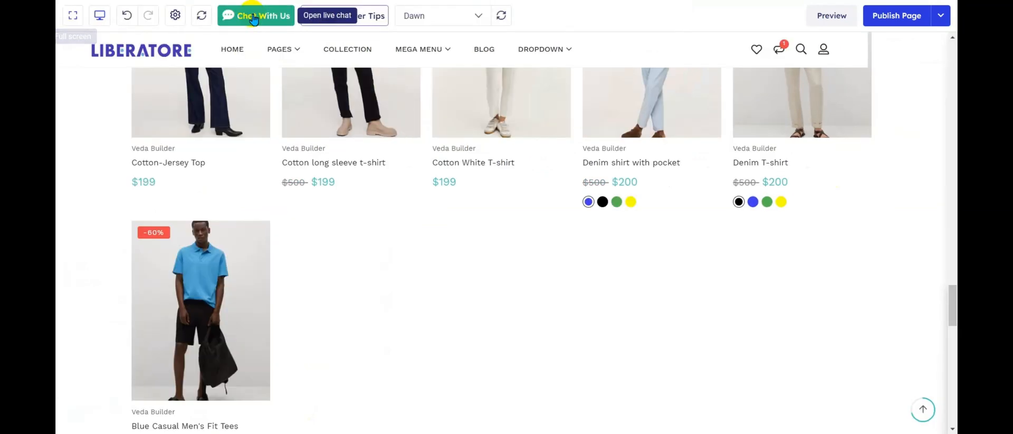
pyautogui.moveTo(954, 285); pyautogui.dragTo(954, 43)
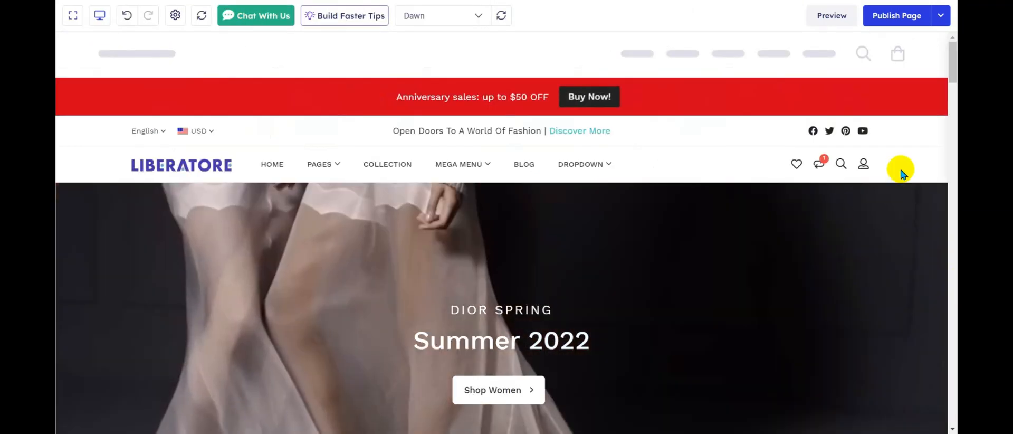
pyautogui.scroll(-5, 901, 168)
pyautogui.scroll(-12, 901, 169)
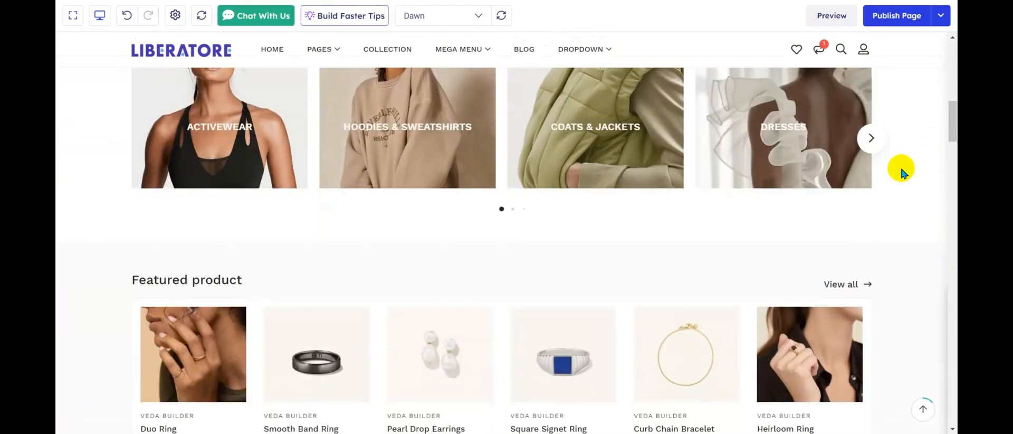
pyautogui.scroll(-10, 900, 166)
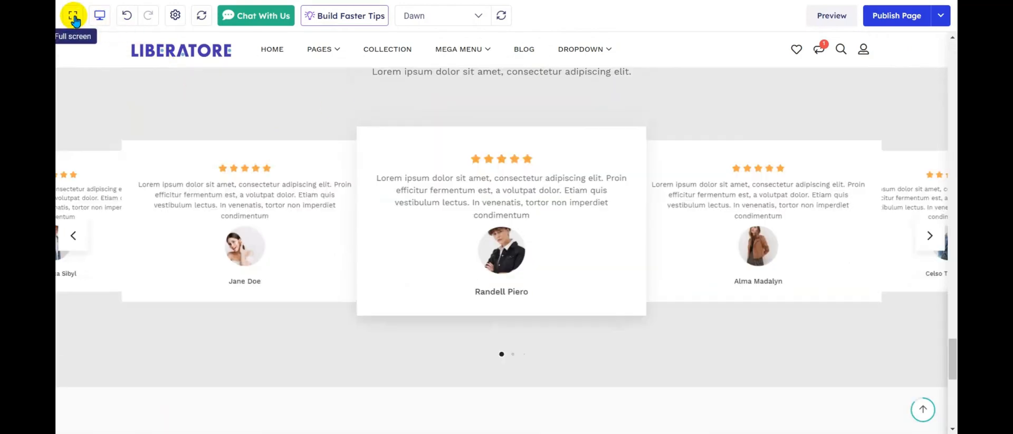
pyautogui.click(73, 15)
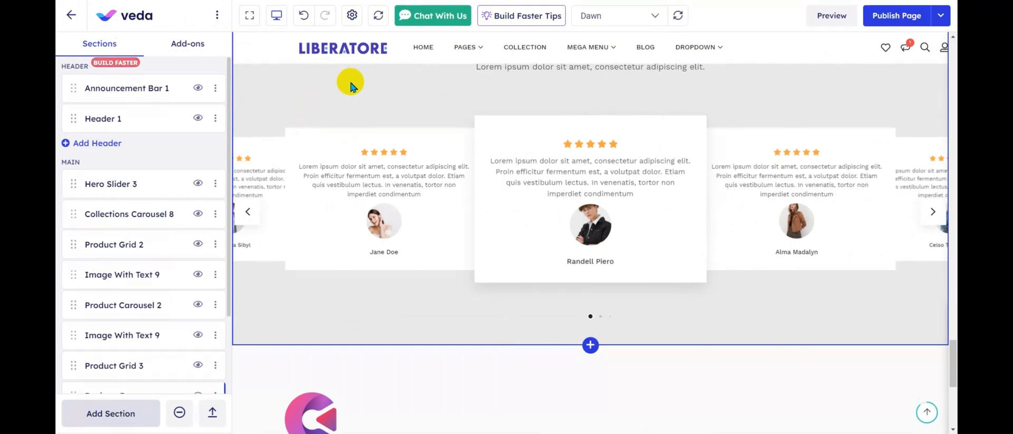
# Step: View the live support chat and the Build Faster Tips documentation, then close the chat
pyautogui.click(424, 19)
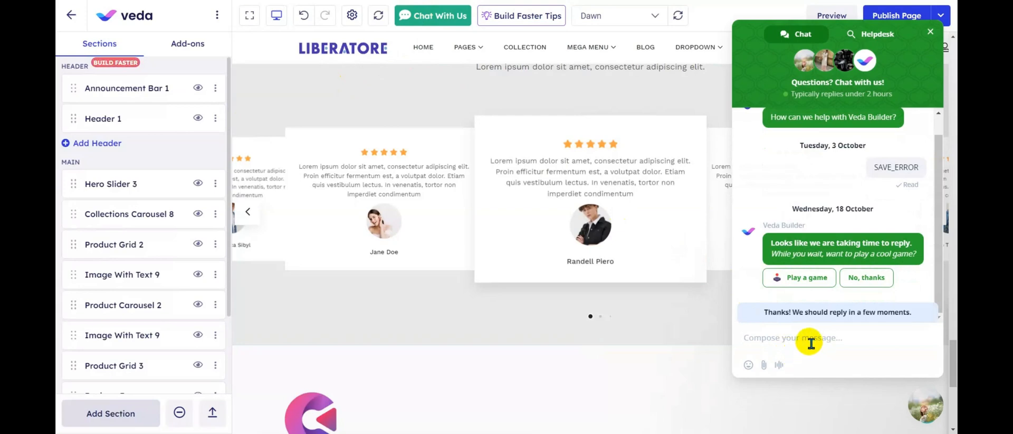
pyautogui.click(511, 20)
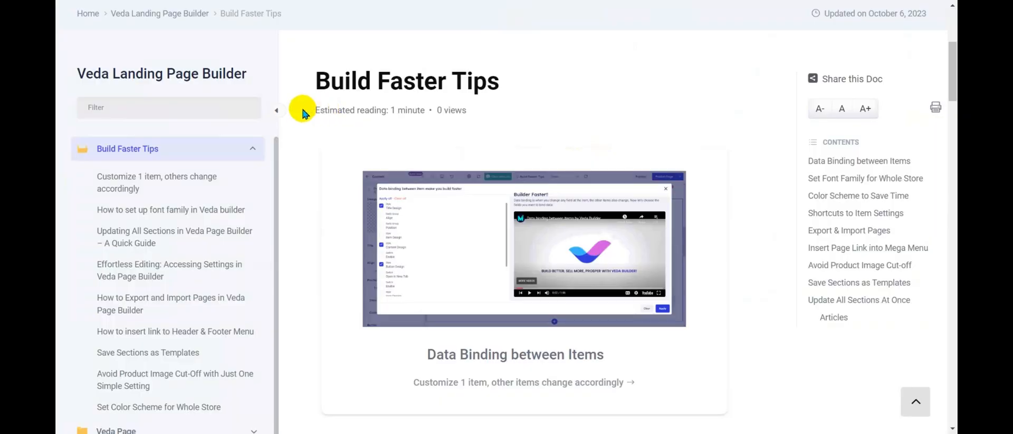
pyautogui.click(280, 110)
pyautogui.scroll(-5, 491, 140)
pyautogui.scroll(-5, 654, 162)
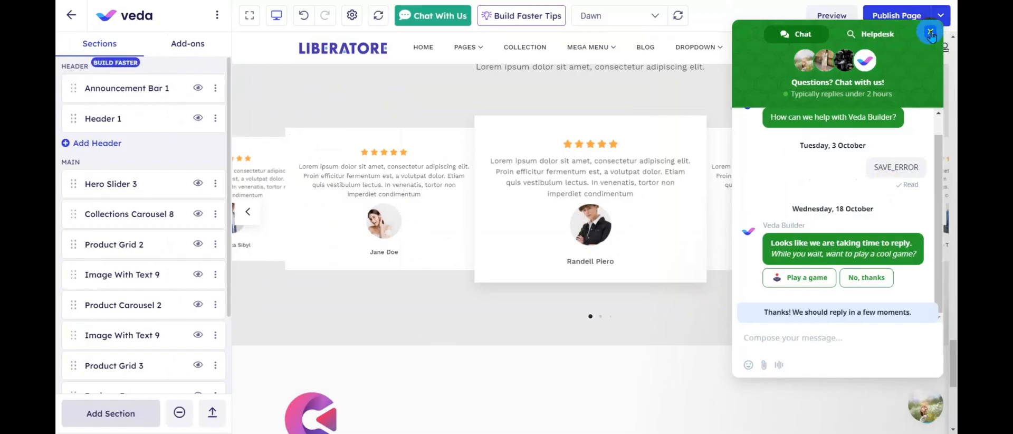
pyautogui.click(930, 34)
# Step: Publish the page to the Dawn theme and open the store preview to check its sections
pyautogui.click(903, 24)
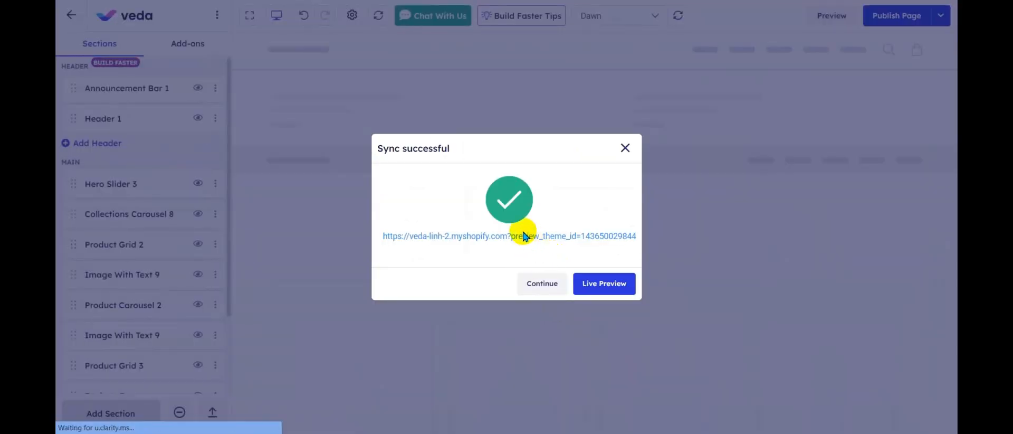
pyautogui.click(544, 238)
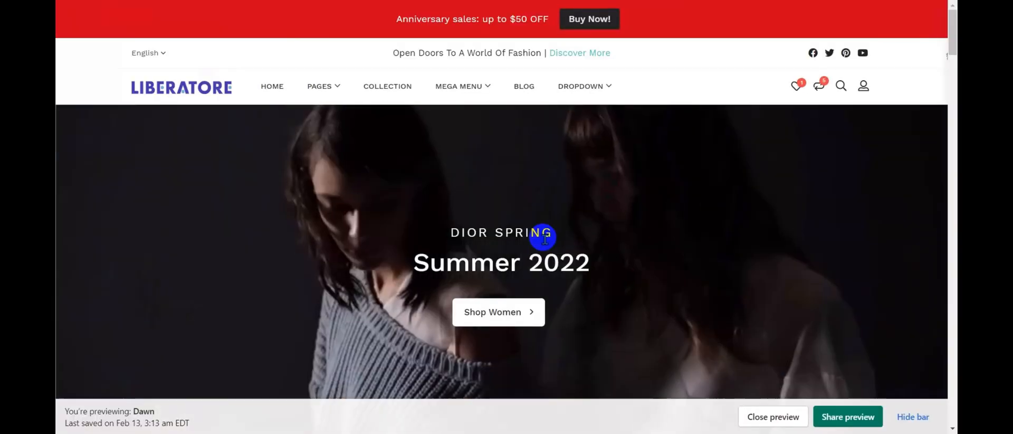
pyautogui.scroll(-10, 565, 236)
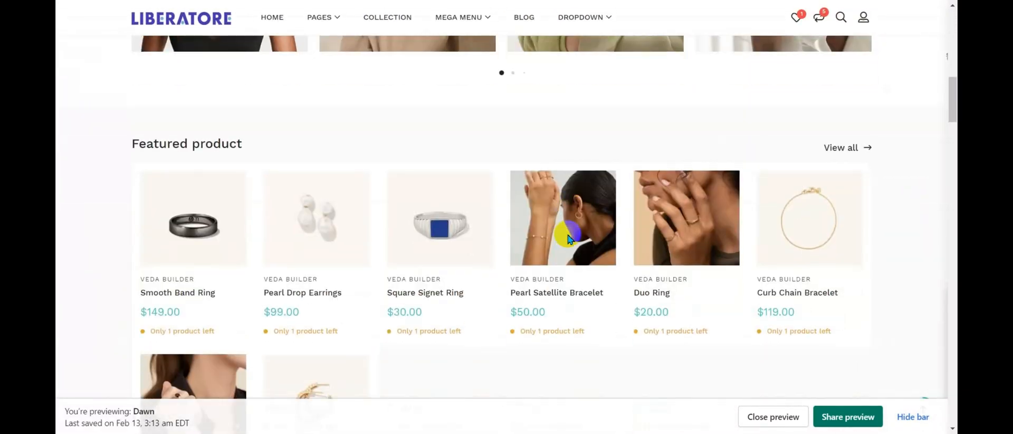
pyautogui.scroll(-15, 551, 354)
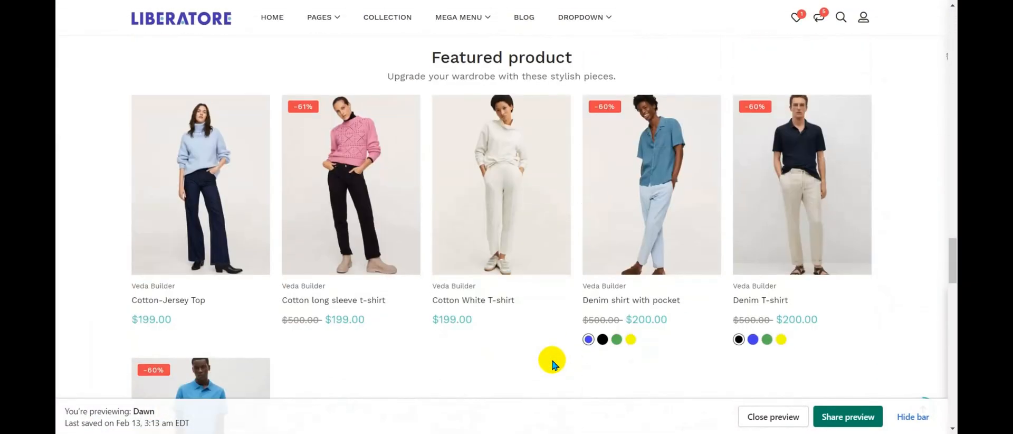